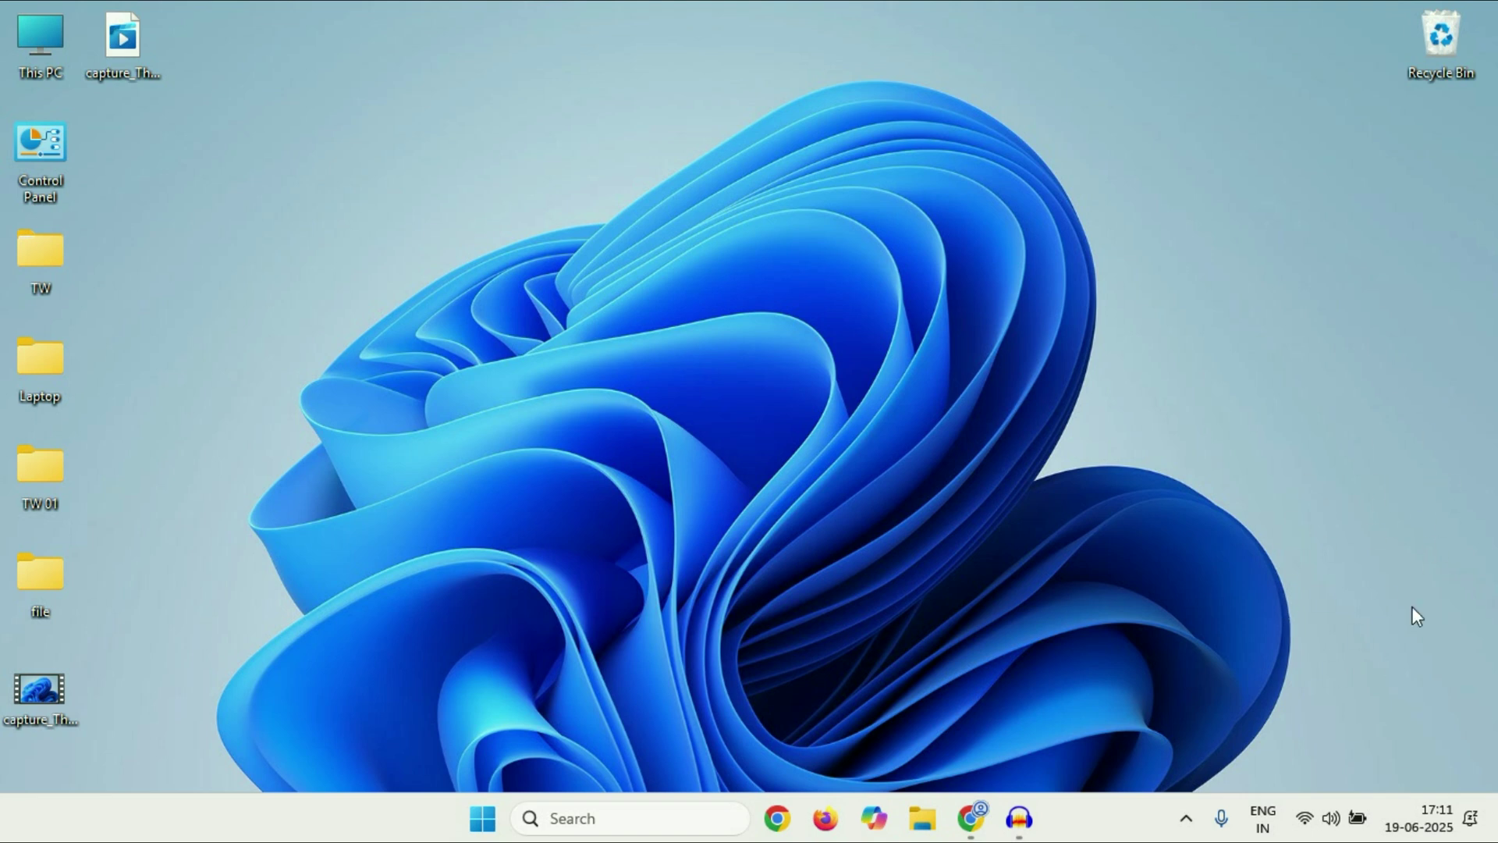
# Bring up the taskbar speaker icon's sound menu.
pyautogui.rightClick(1334, 815)
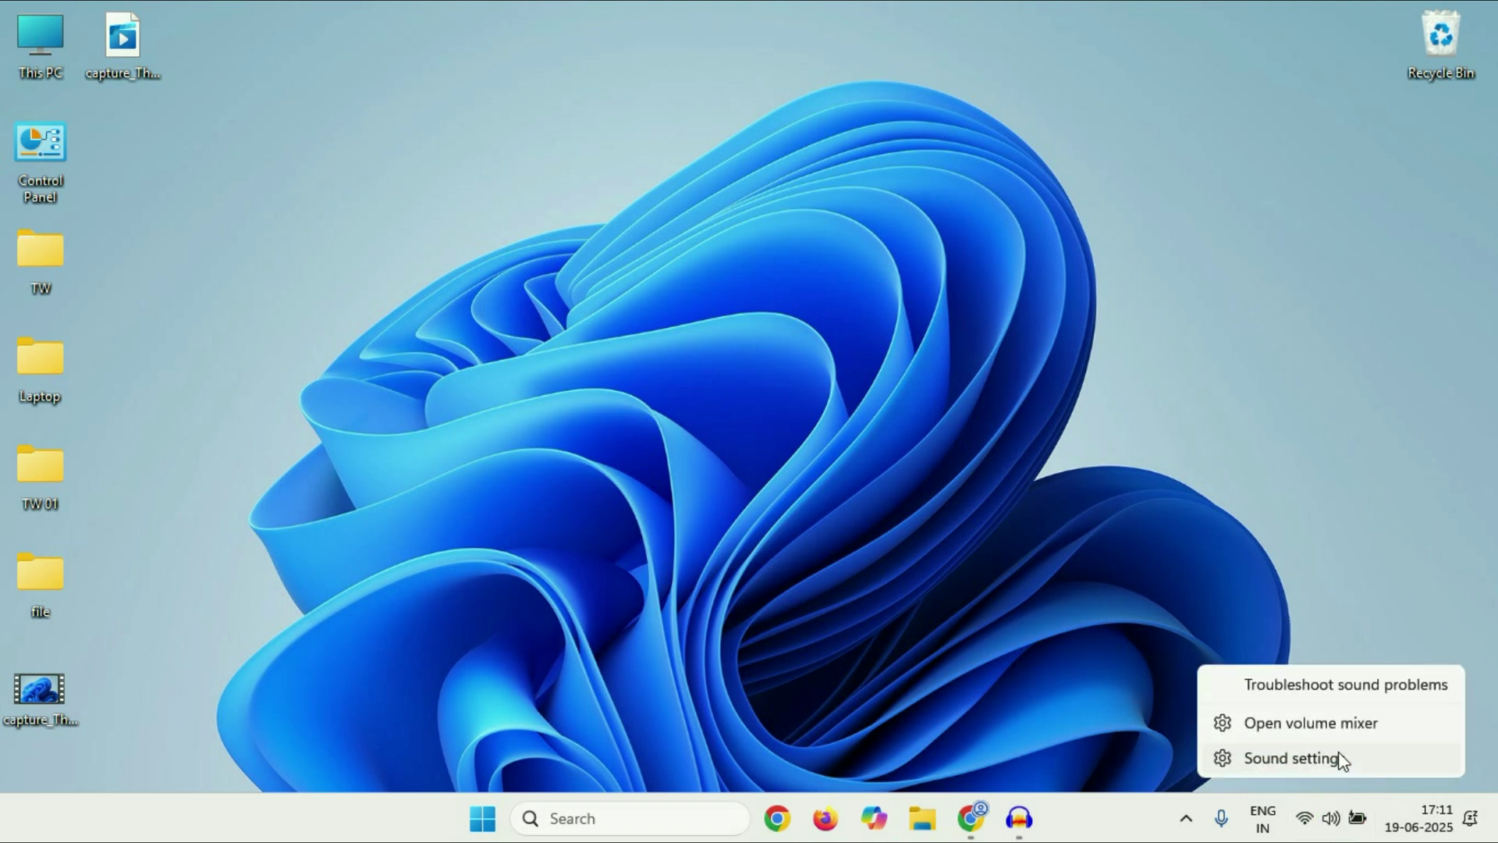
# In Sound settings, choose Headphone (Razer Seiren Mini) as the input device.
pyautogui.click(1291, 758)
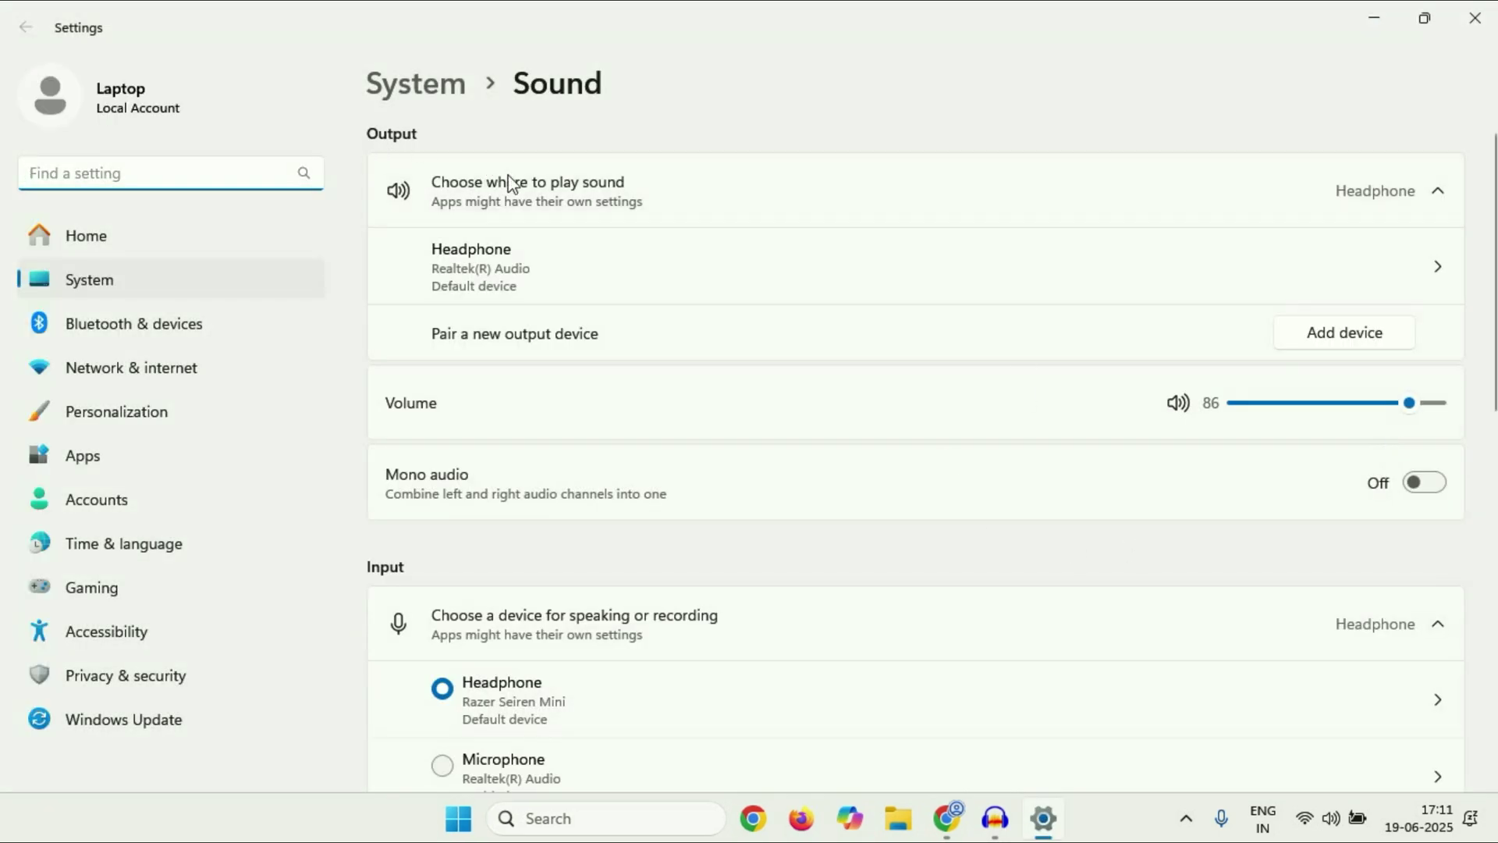
pyautogui.moveTo(1494, 306); pyautogui.dragTo(1492, 409)
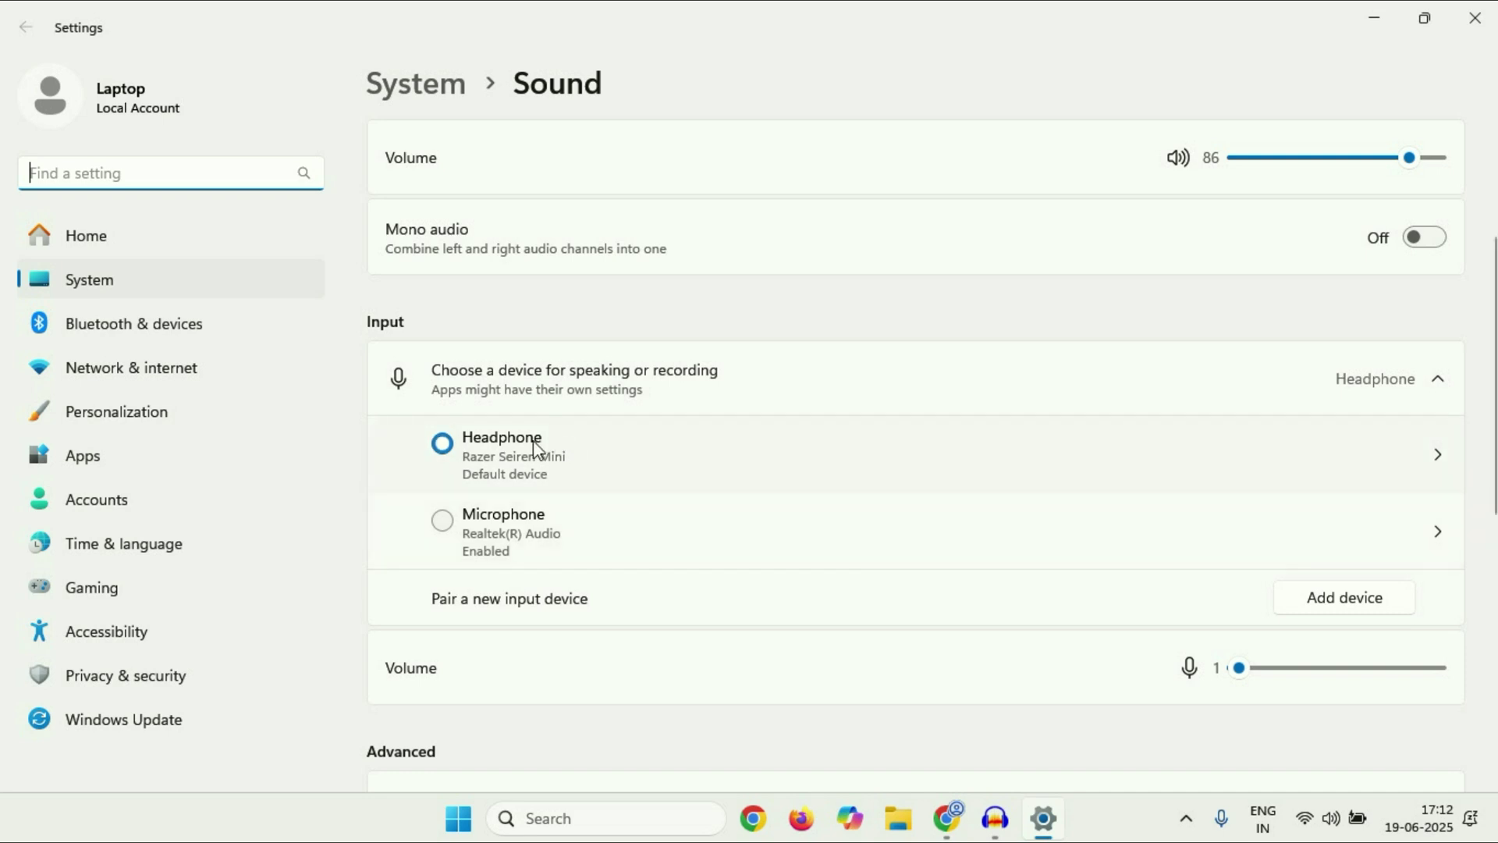
pyautogui.click(442, 444)
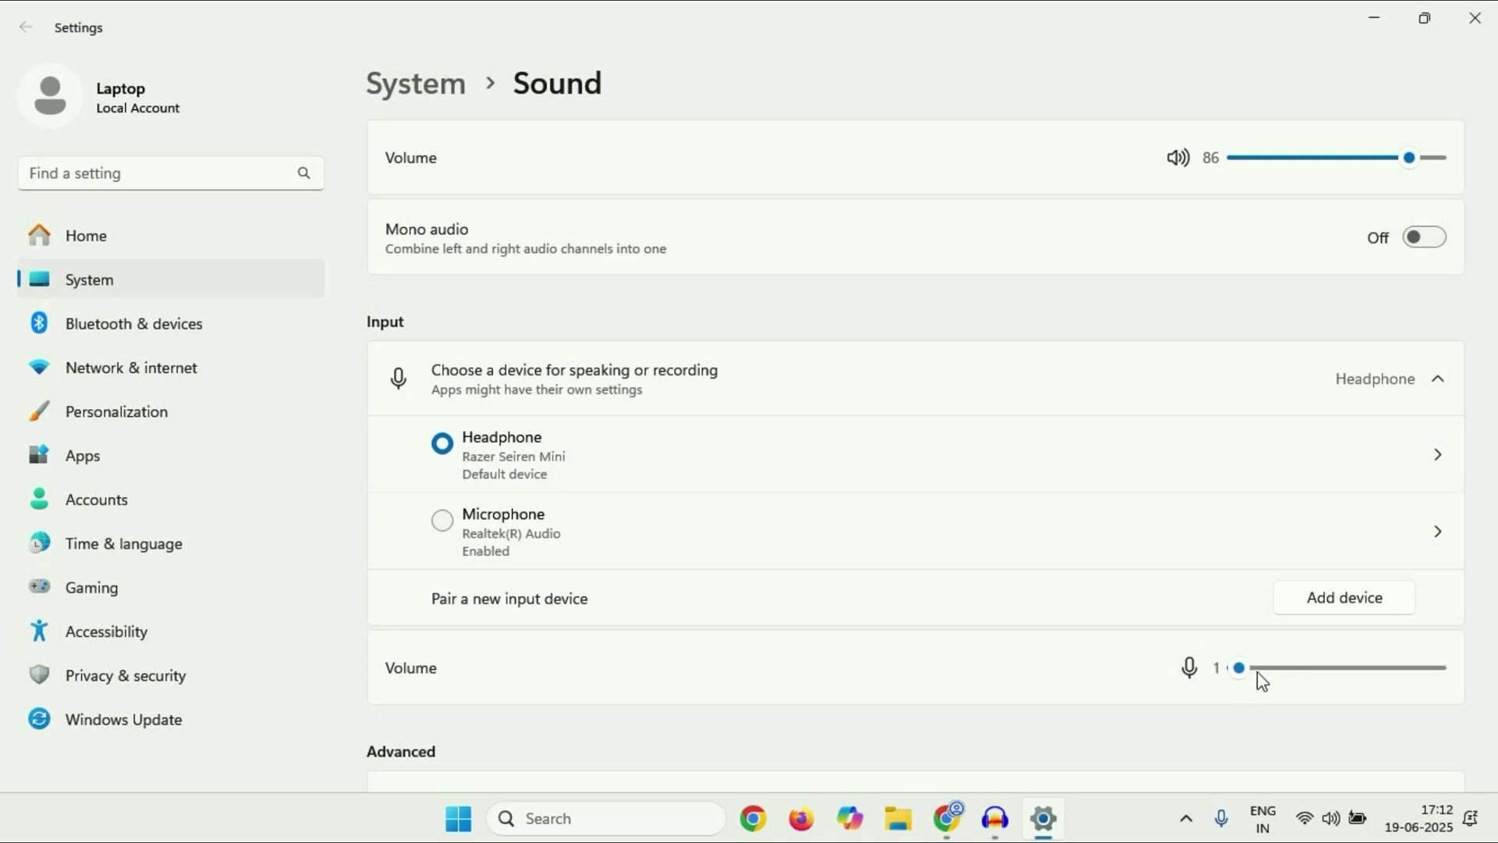
# Mute and then unmute the Razer microphone input, and close Settings.
pyautogui.click(1187, 667)
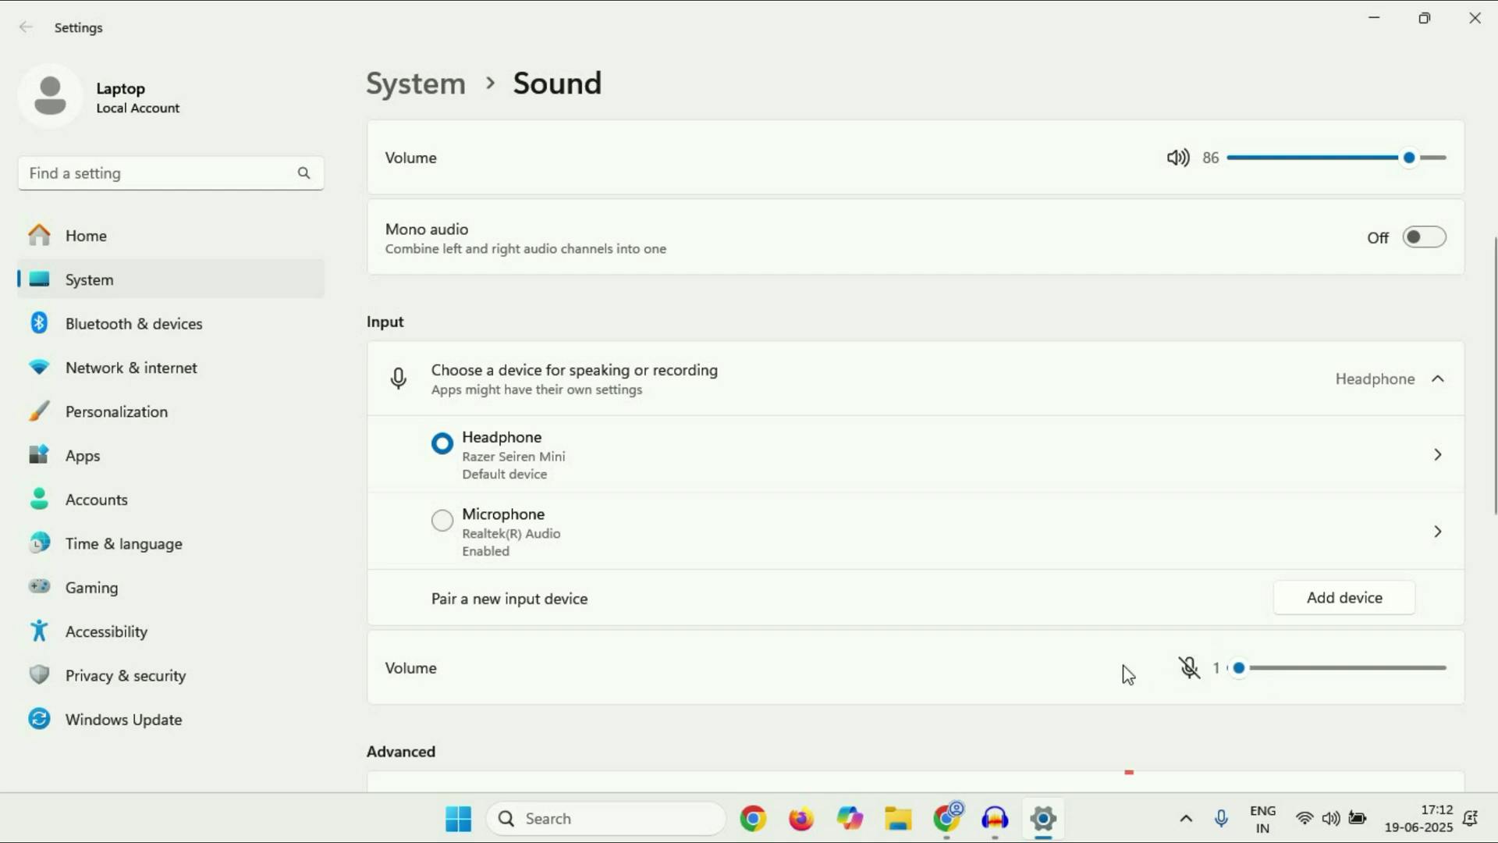
pyautogui.click(1187, 669)
pyautogui.click(1473, 17)
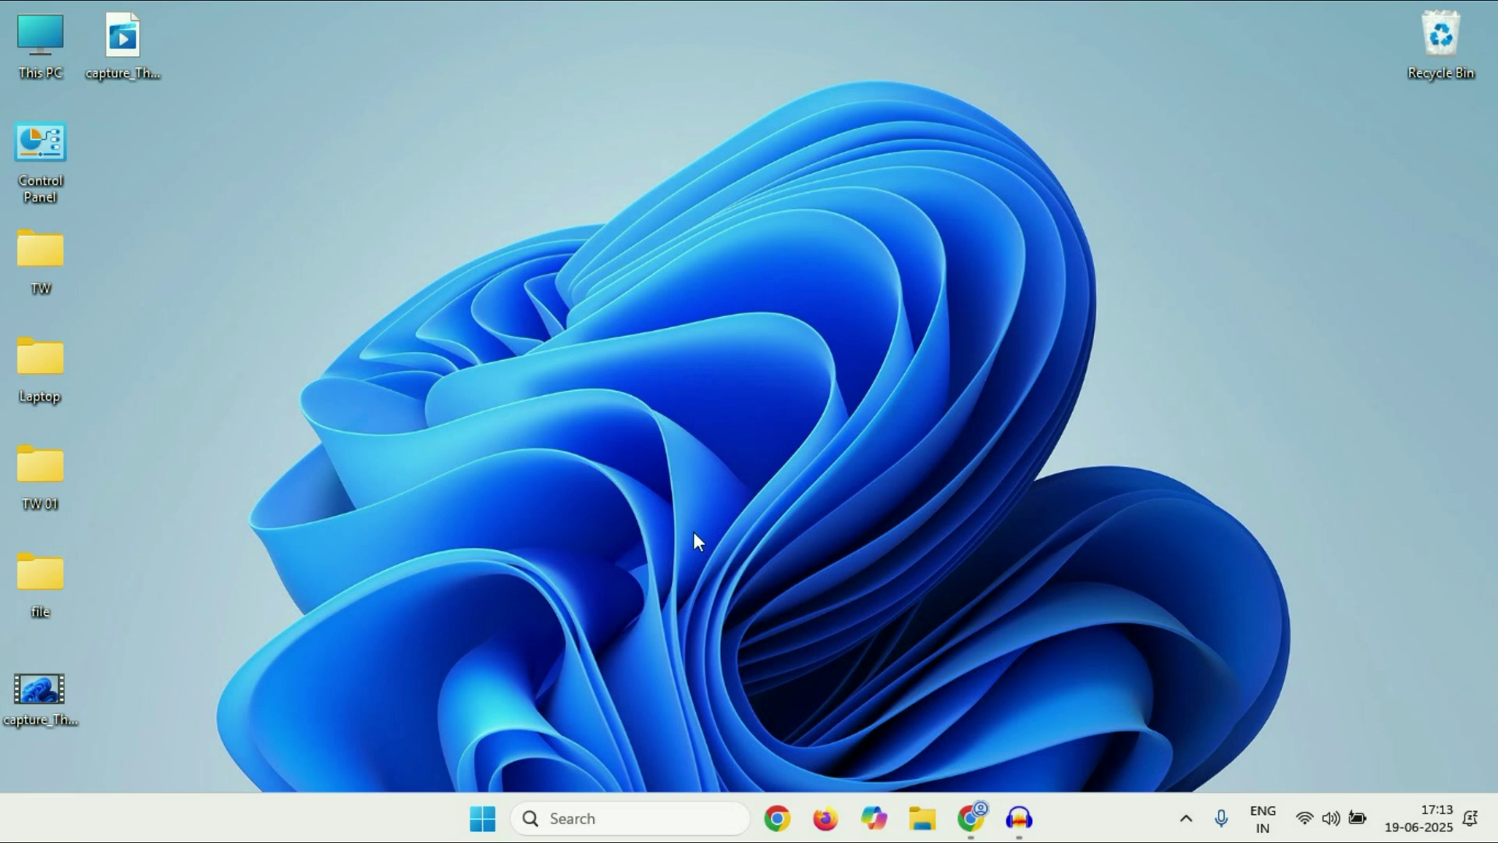
# Launch Settings from Start and scroll the Privacy & security page down to App permissions.
pyautogui.click(483, 818)
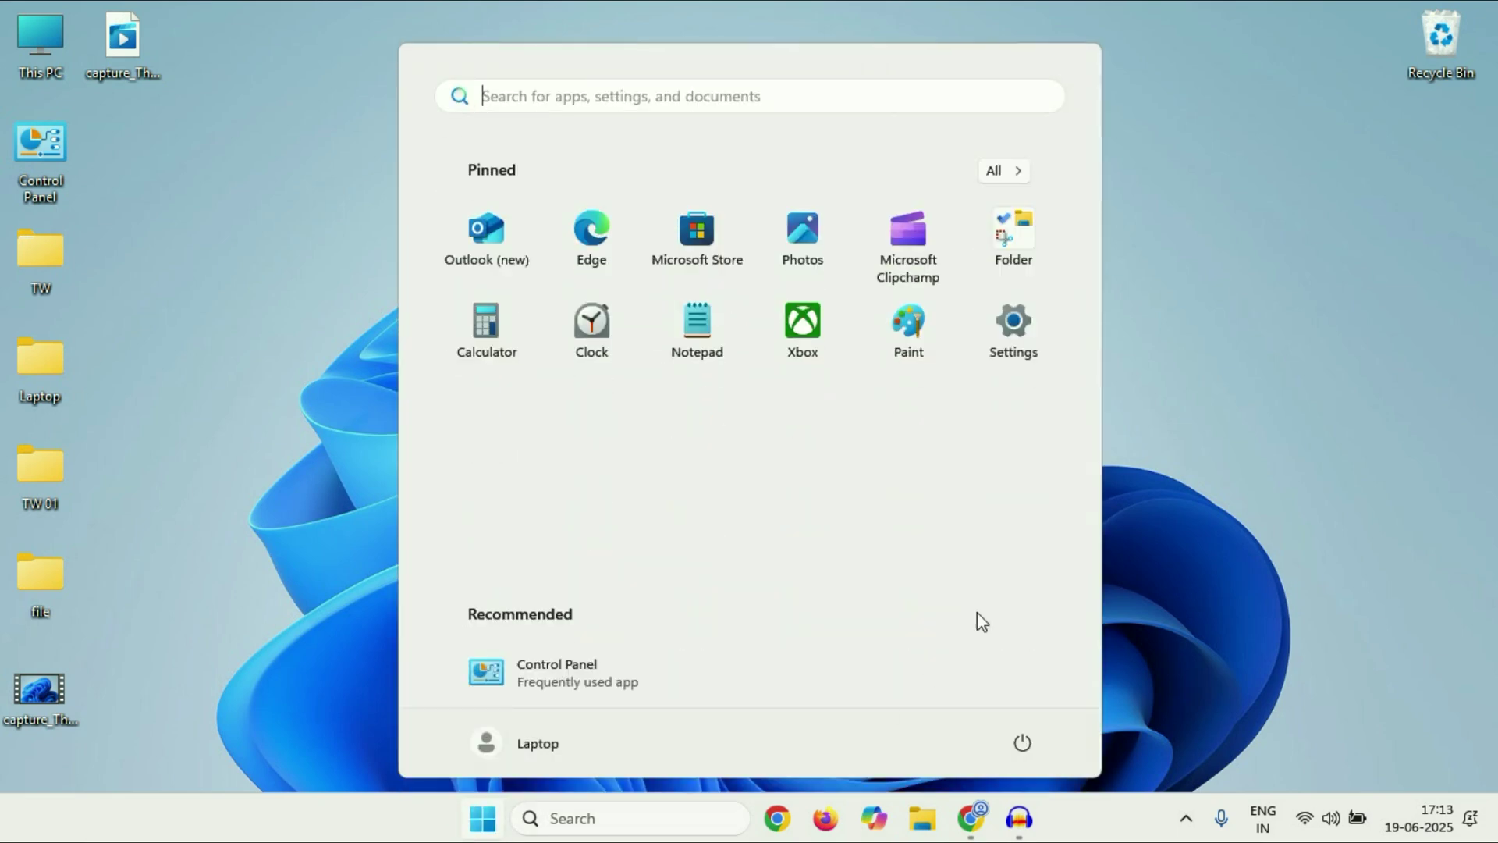
pyautogui.click(1032, 341)
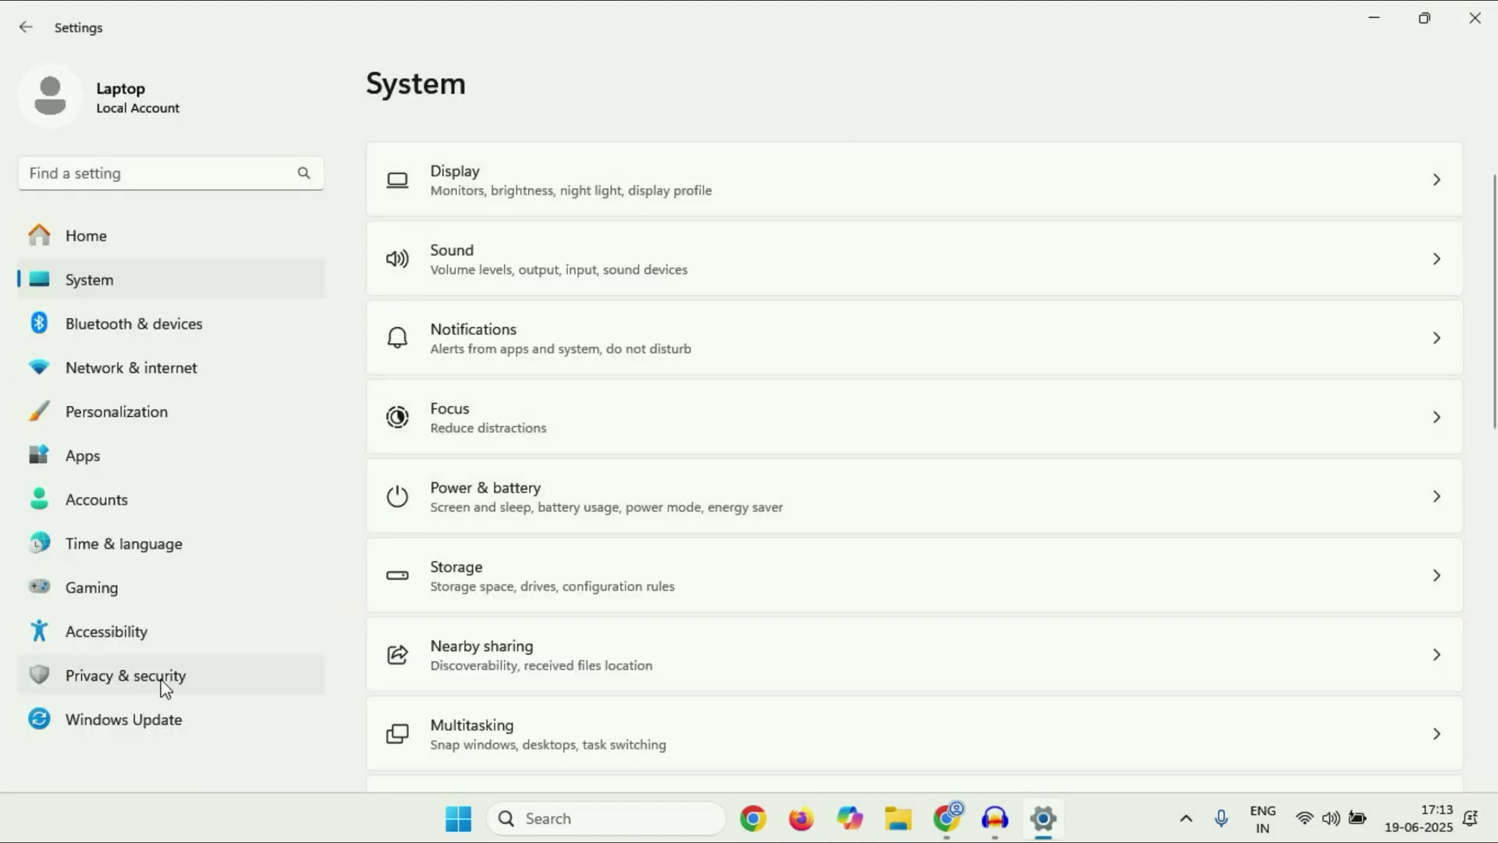
pyautogui.click(164, 685)
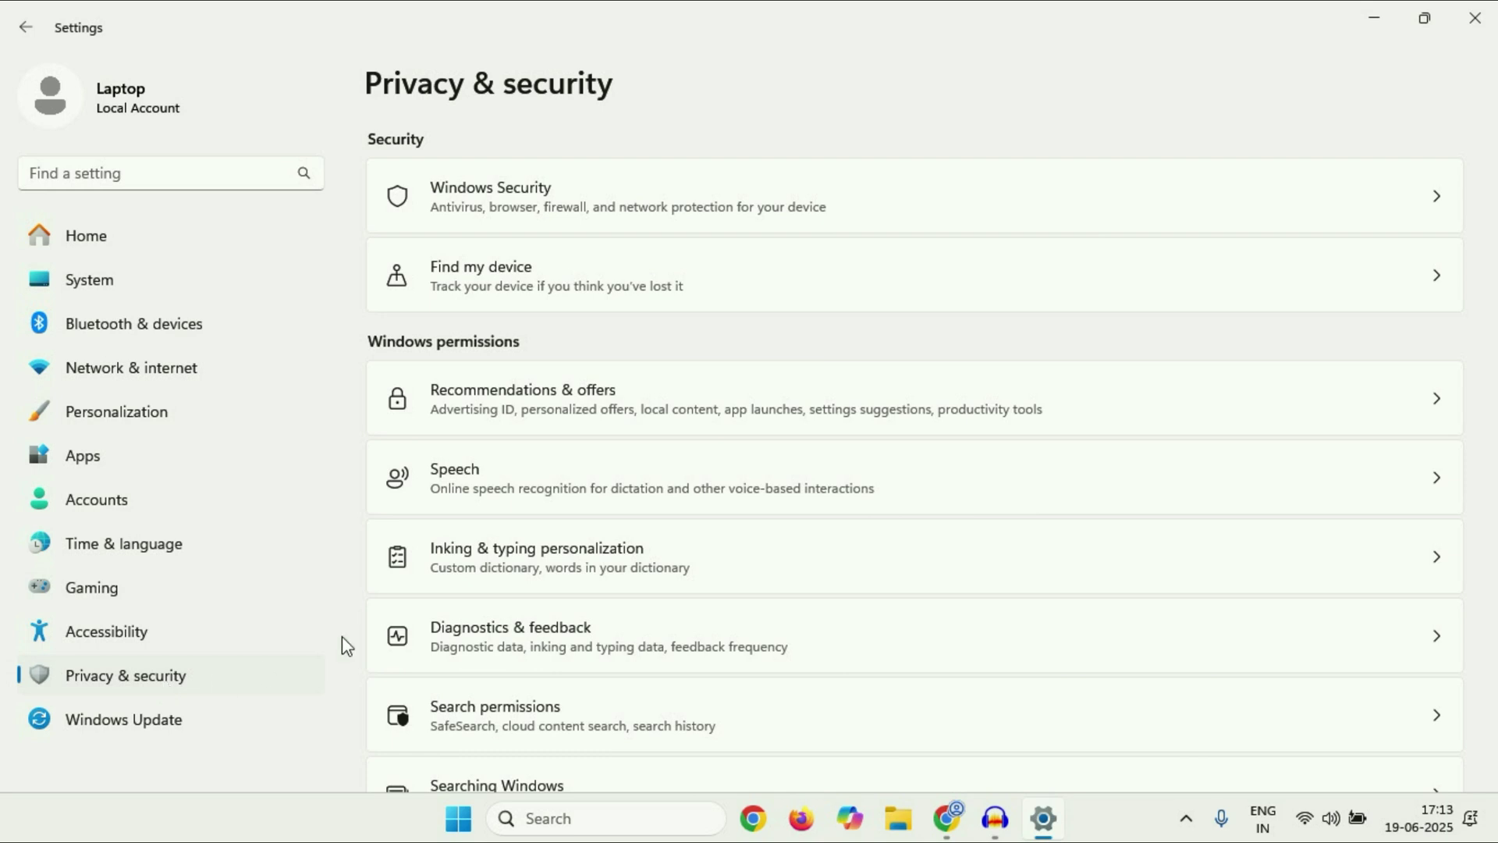
pyautogui.scroll(-3, 1042, 399)
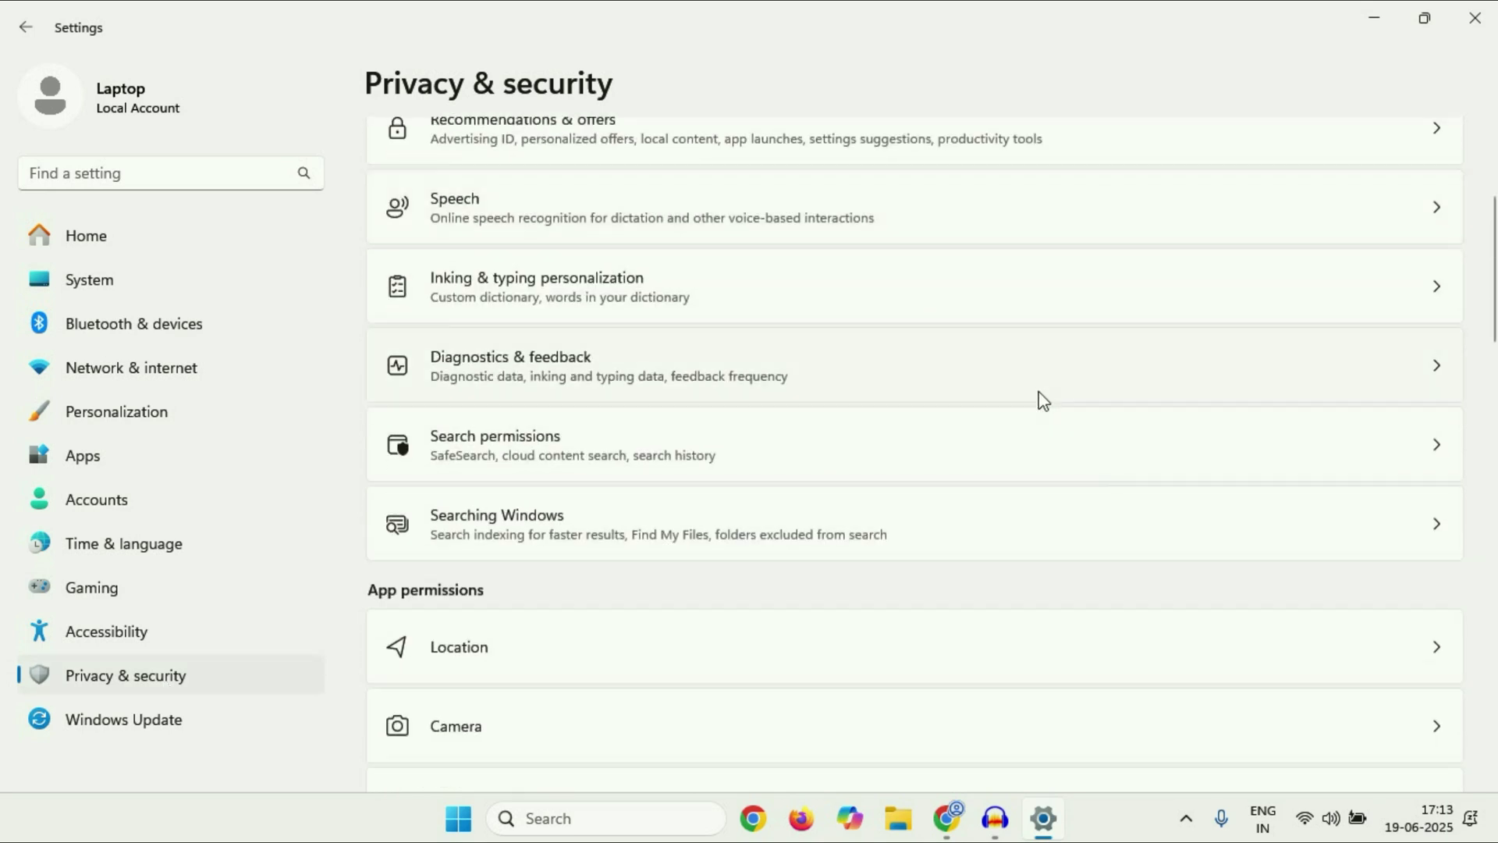
pyautogui.scroll(-3, 1039, 399)
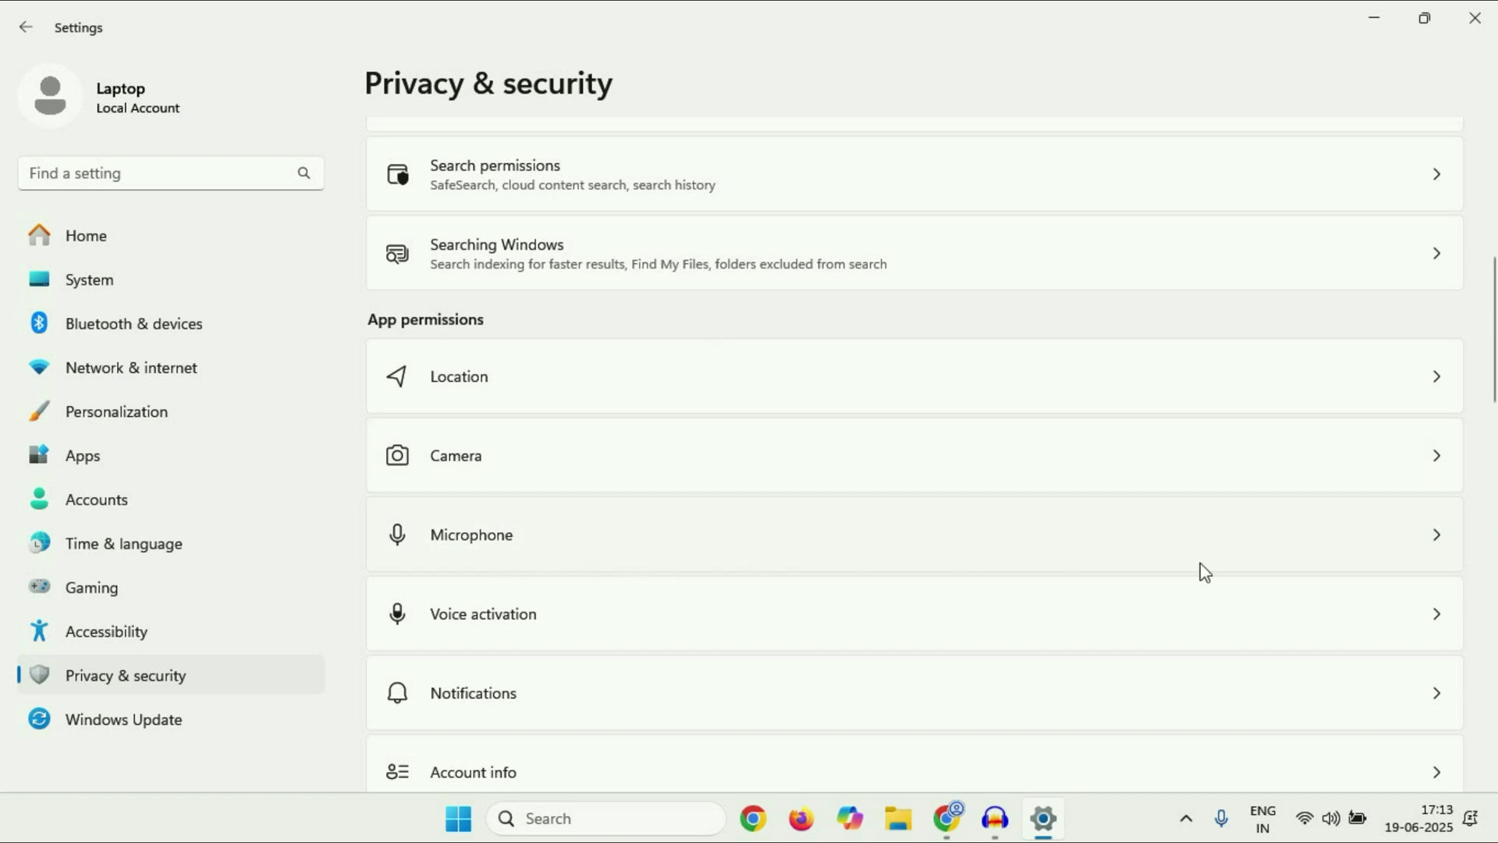
# Open the Microphone permissions page and check that microphone and app access toggles are on.
pyautogui.click(1430, 552)
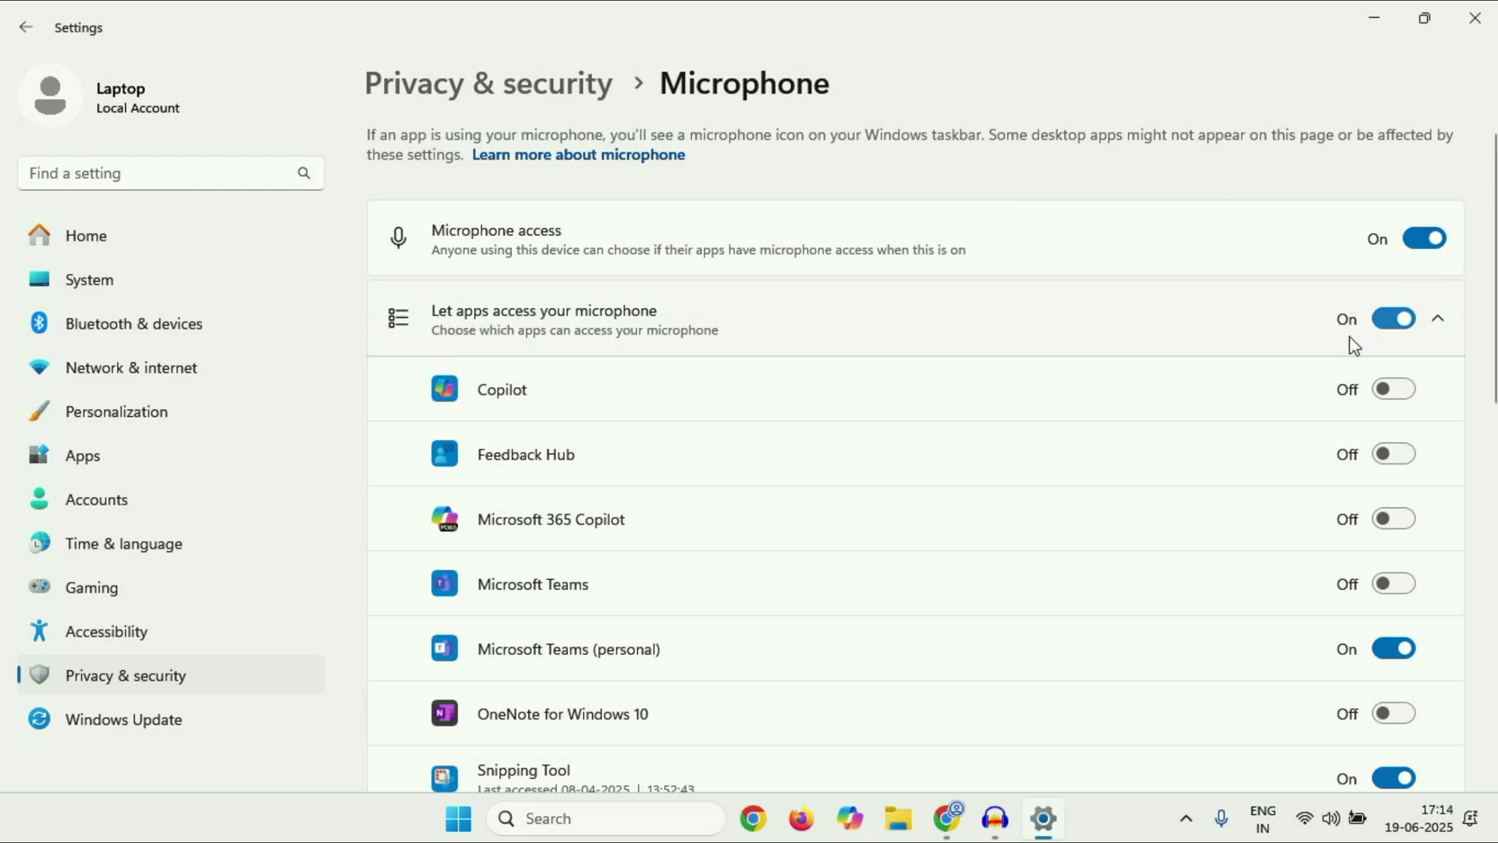
pyautogui.moveTo(1495, 291); pyautogui.dragTo(1495, 411)
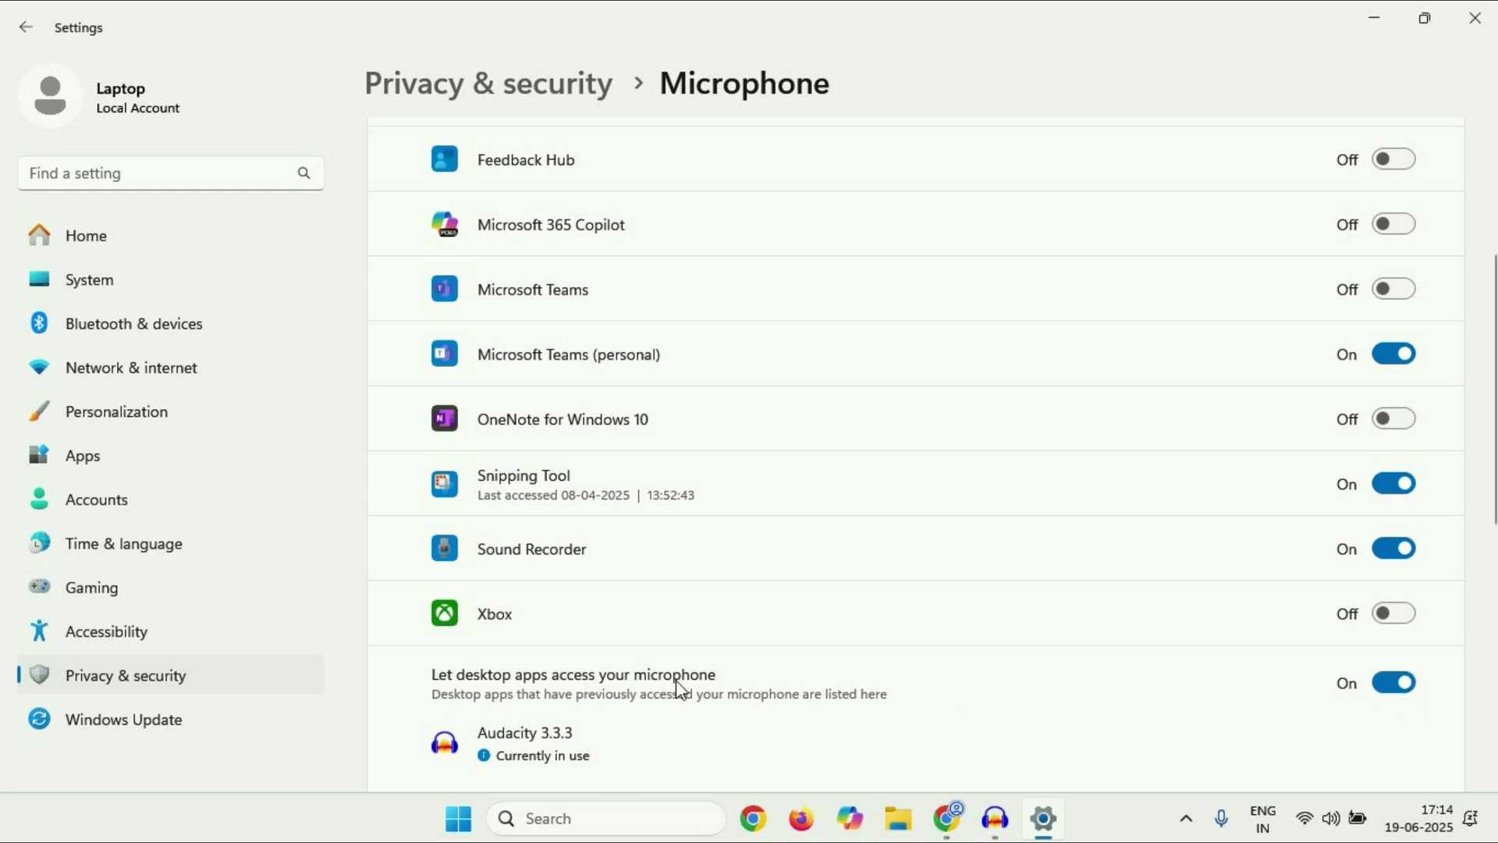
pyautogui.moveTo(1494, 447); pyautogui.dragTo(1494, 330)
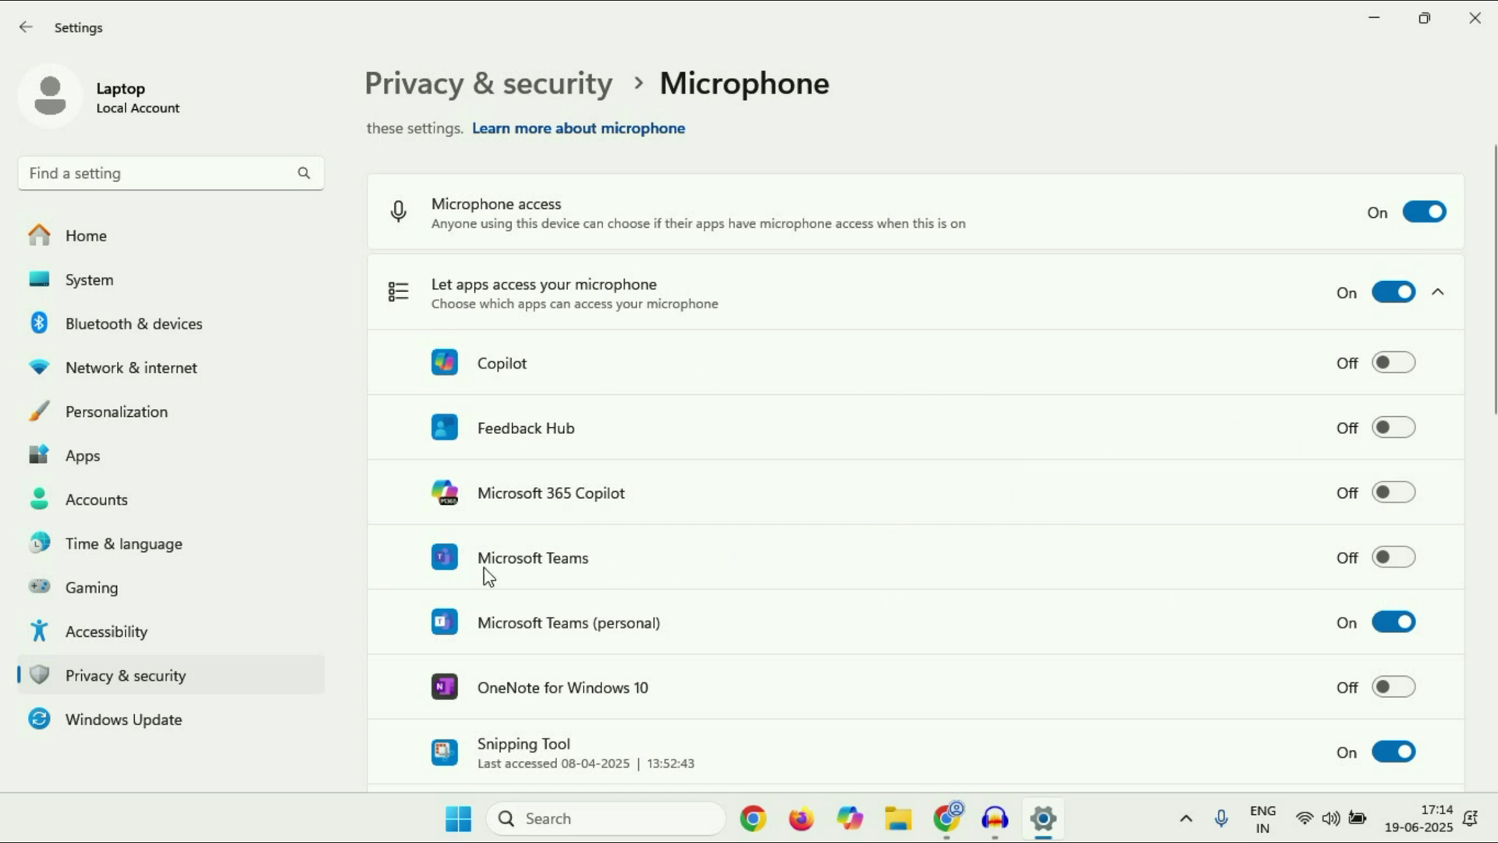
# Switch Microsoft Teams' microphone access on and back off, then close Settings.
pyautogui.click(1395, 558)
pyautogui.click(1395, 557)
pyautogui.click(1475, 17)
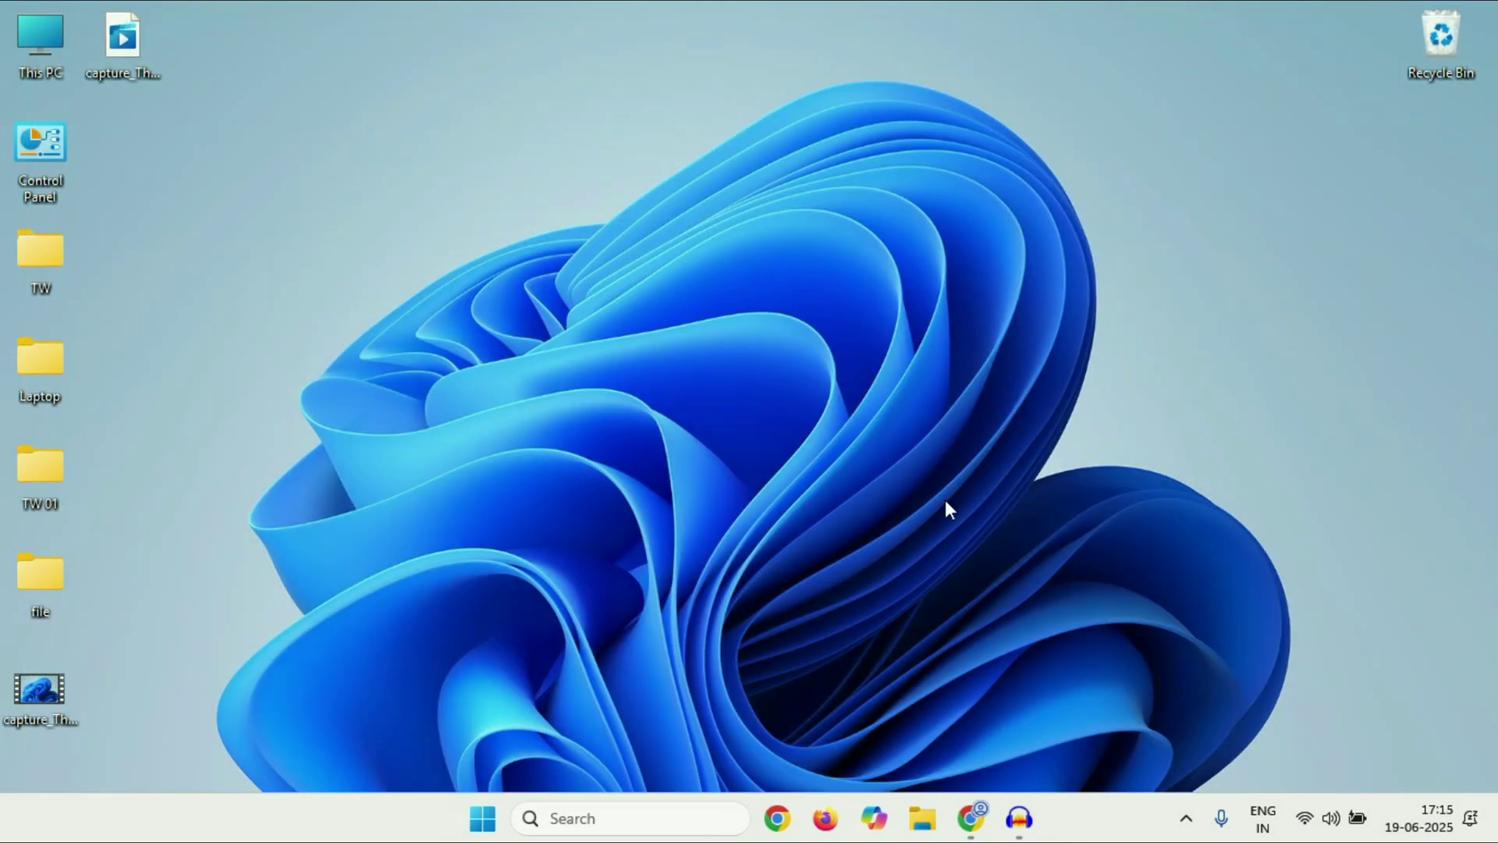
# Search for 'control Panel', open it, and set View by to Large icons.
pyautogui.click(575, 819)
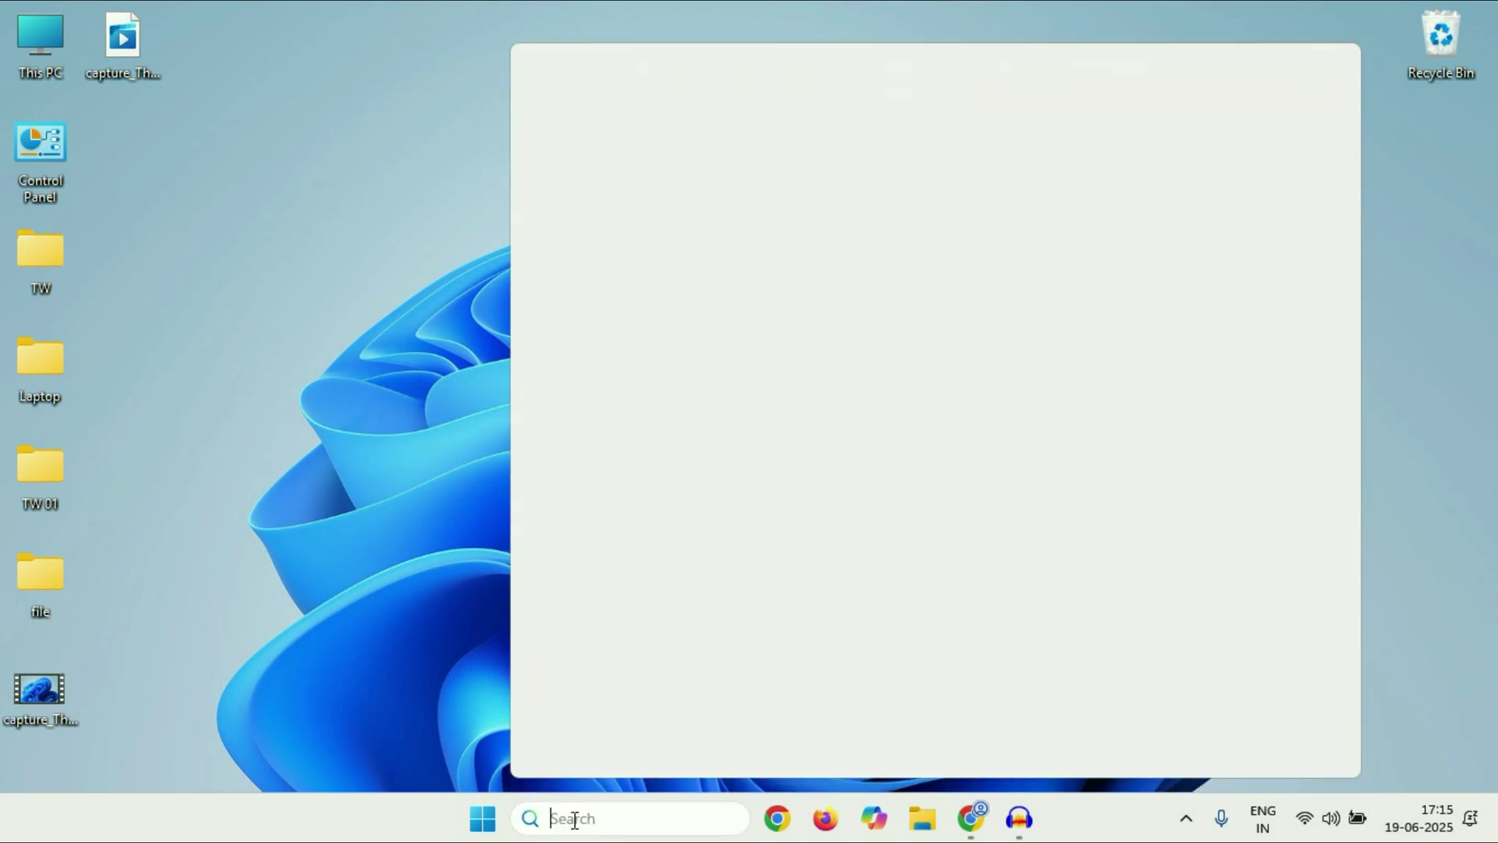
pyautogui.write('control Panel')
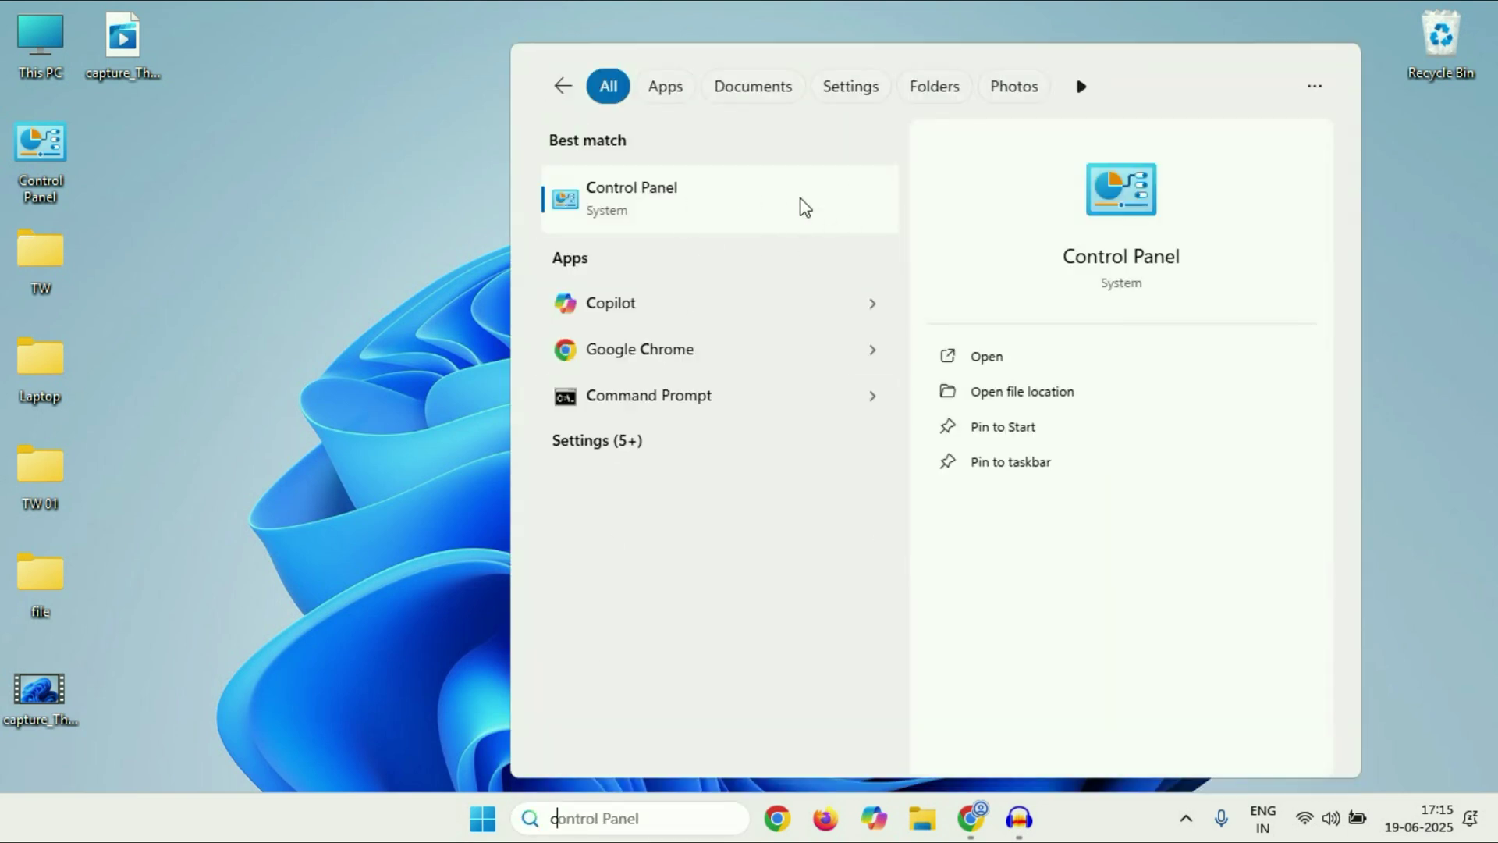
pyautogui.click(718, 195)
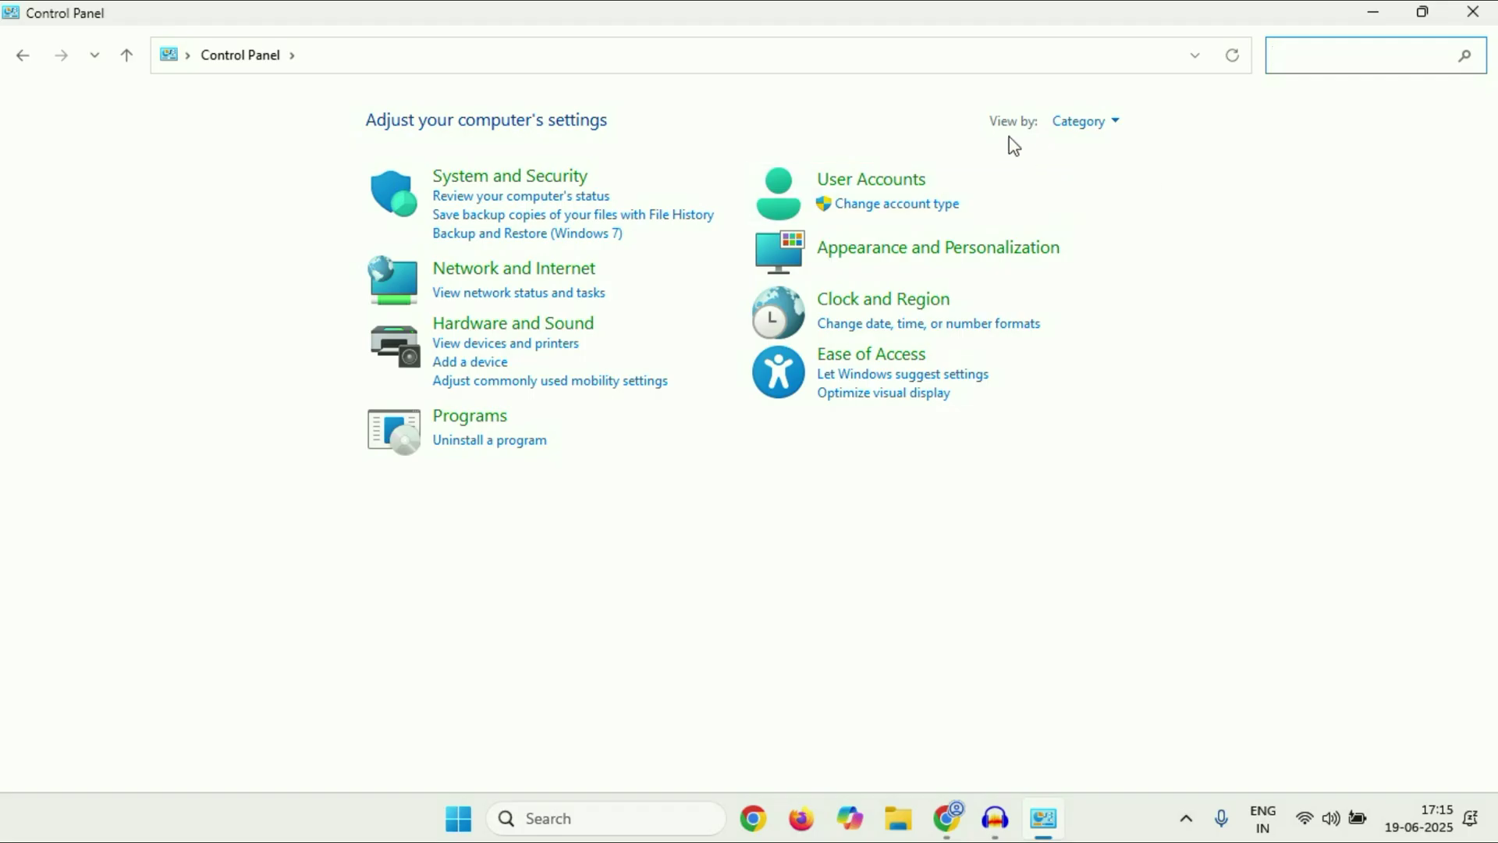
pyautogui.click(1094, 121)
pyautogui.click(1114, 184)
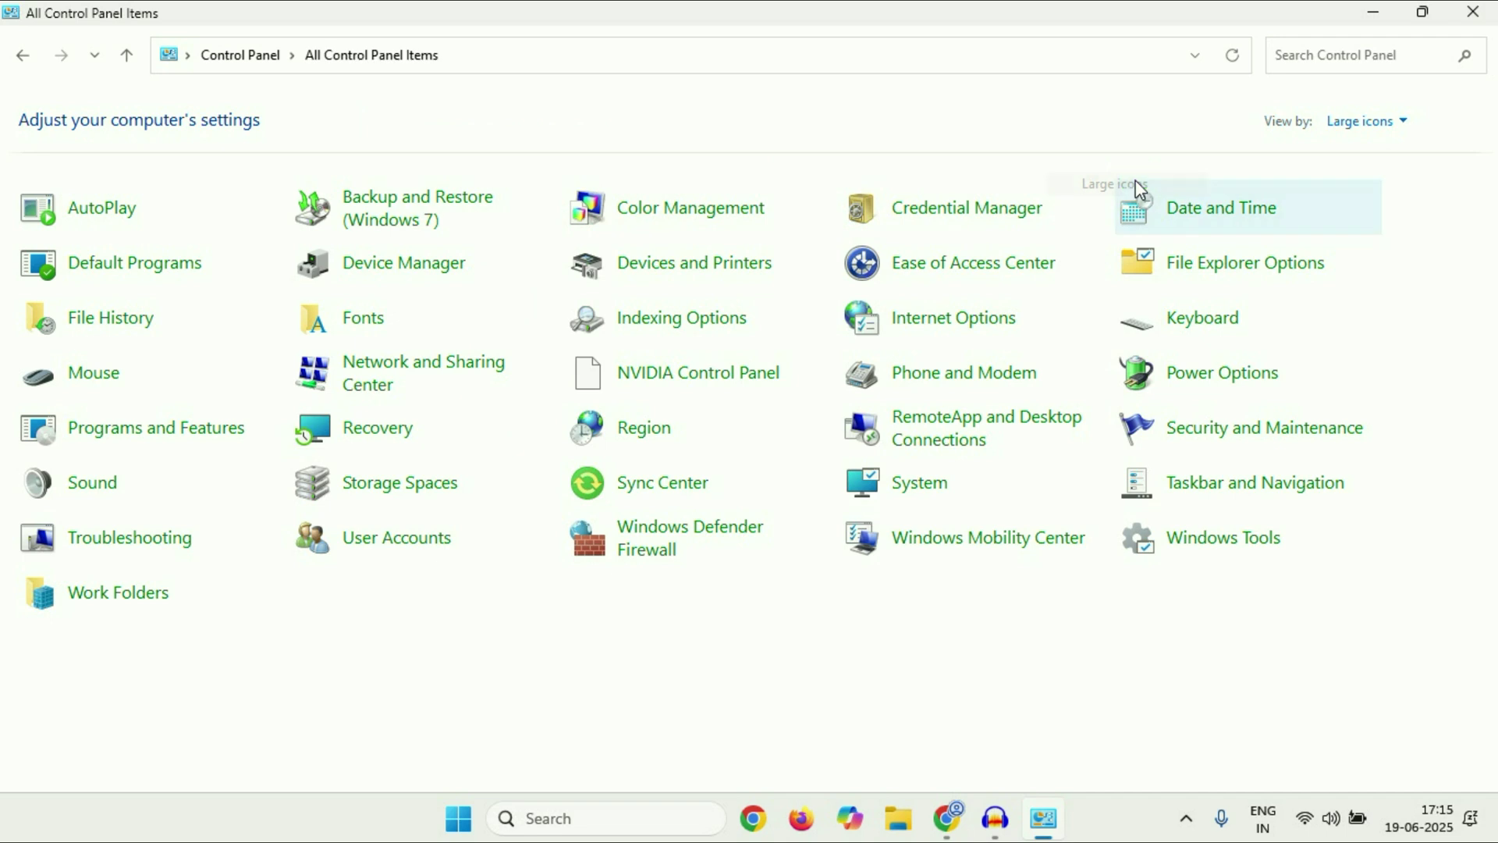
# In Sound's Recording tab, disable and then re-enable the Realtek Microphone.
pyautogui.click(91, 483)
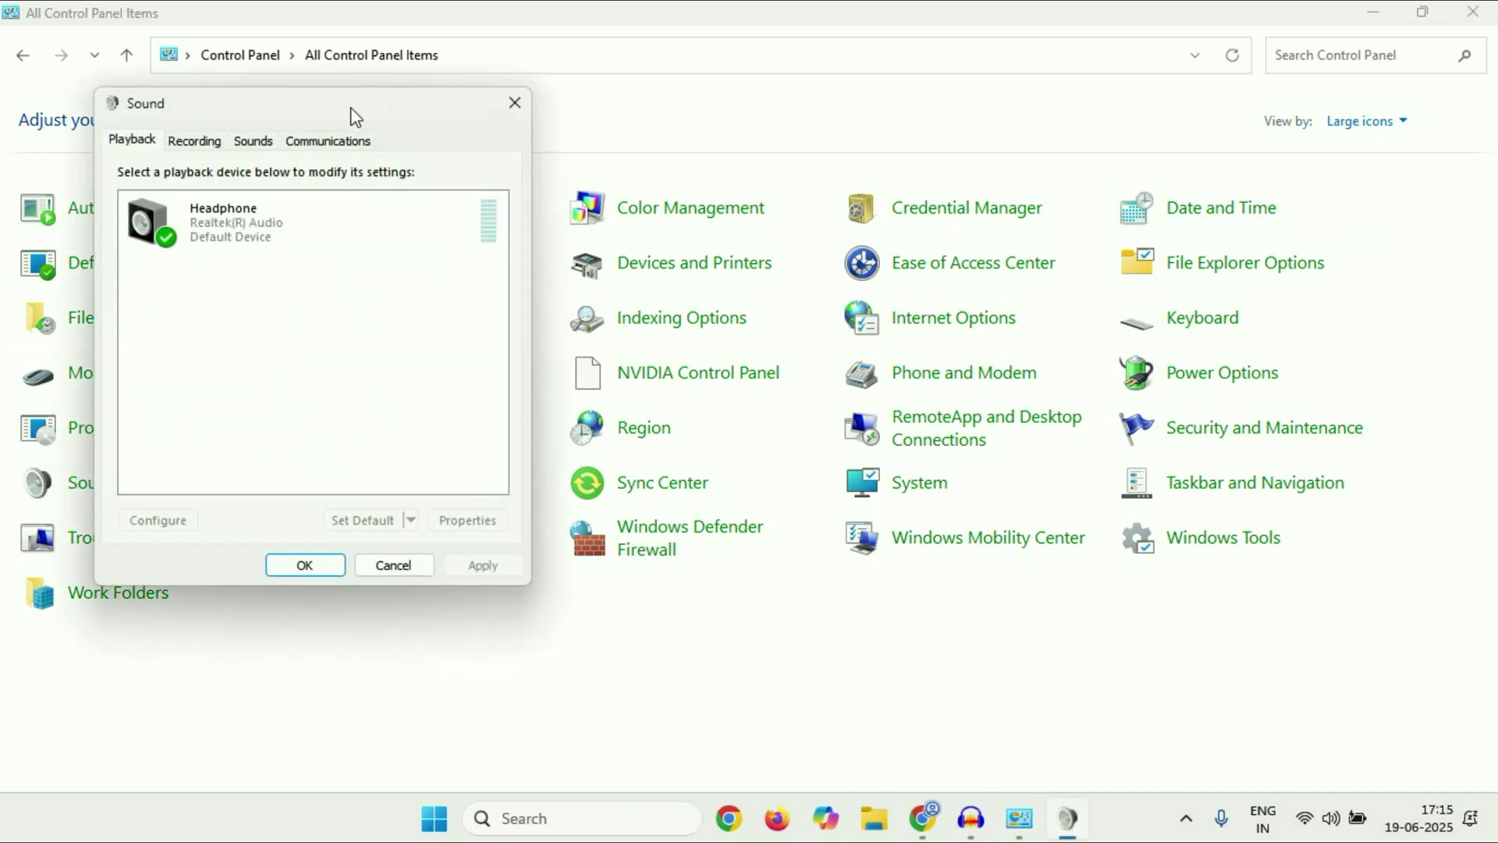
pyautogui.moveTo(353, 113); pyautogui.dragTo(773, 154)
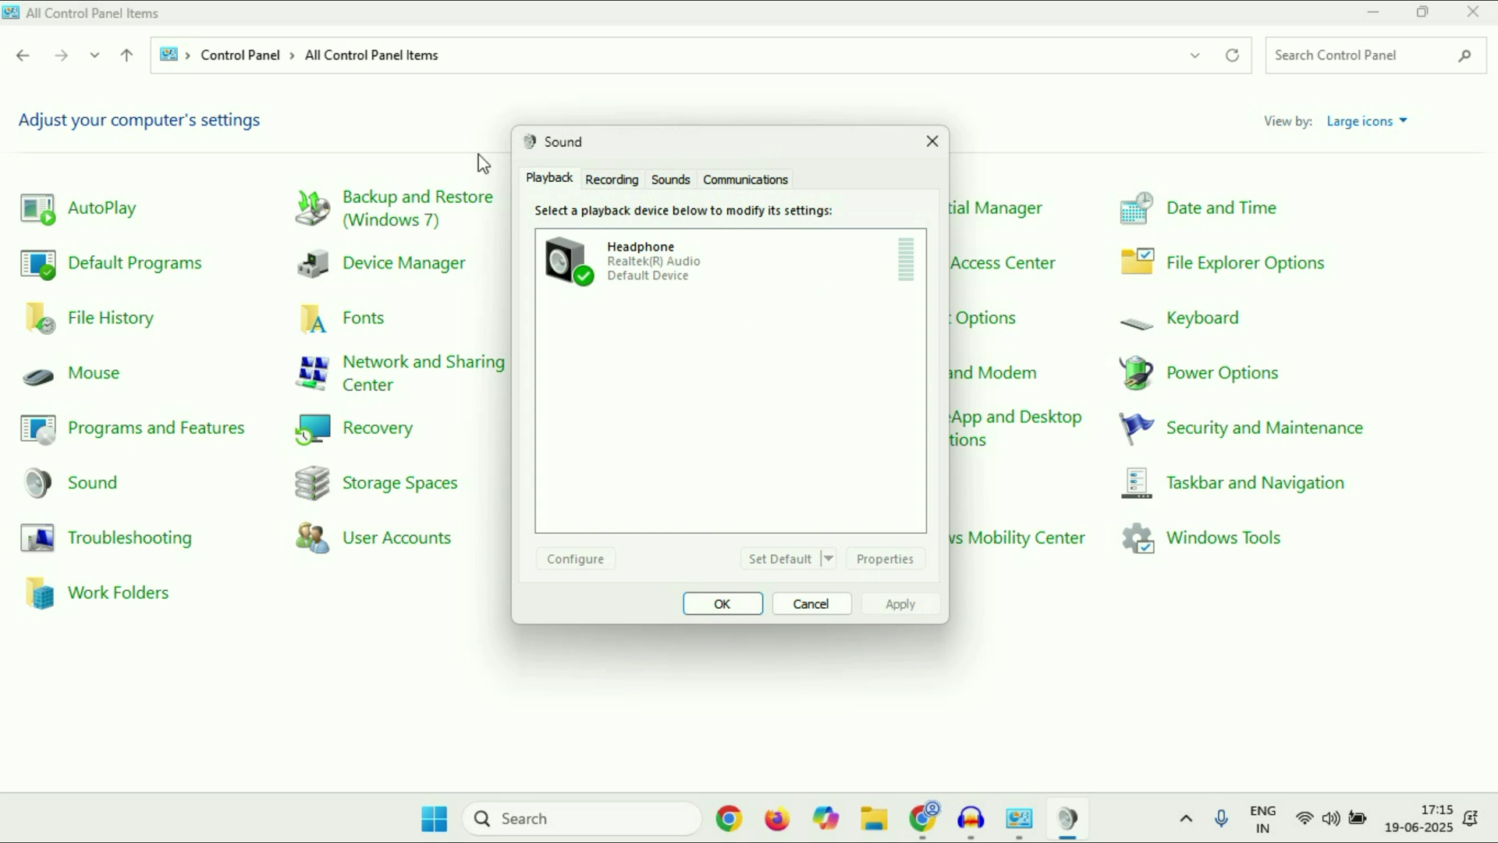
pyautogui.click(616, 181)
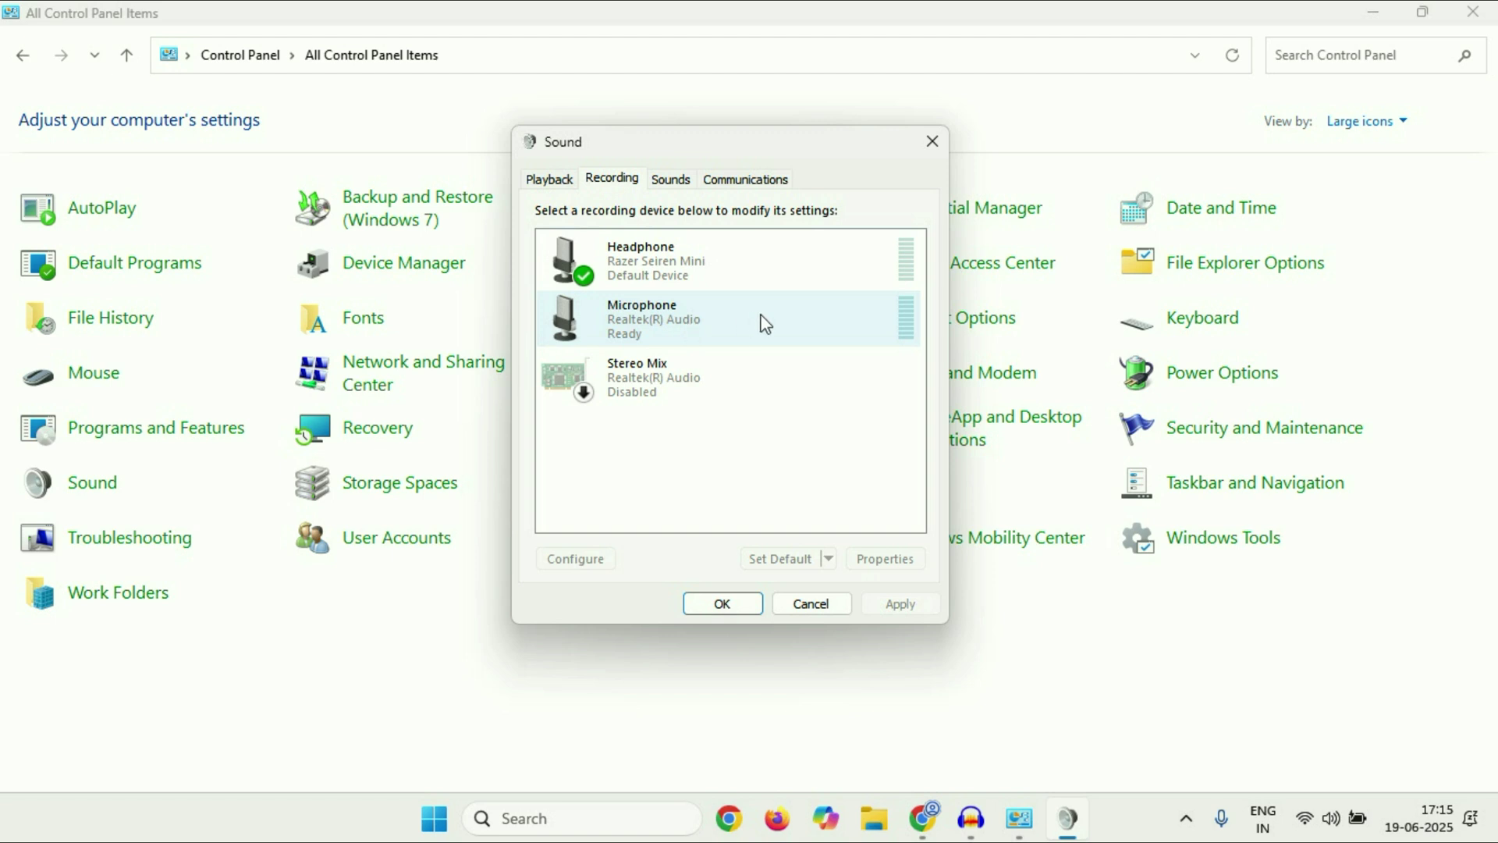
pyautogui.rightClick(673, 316)
pyautogui.click(745, 329)
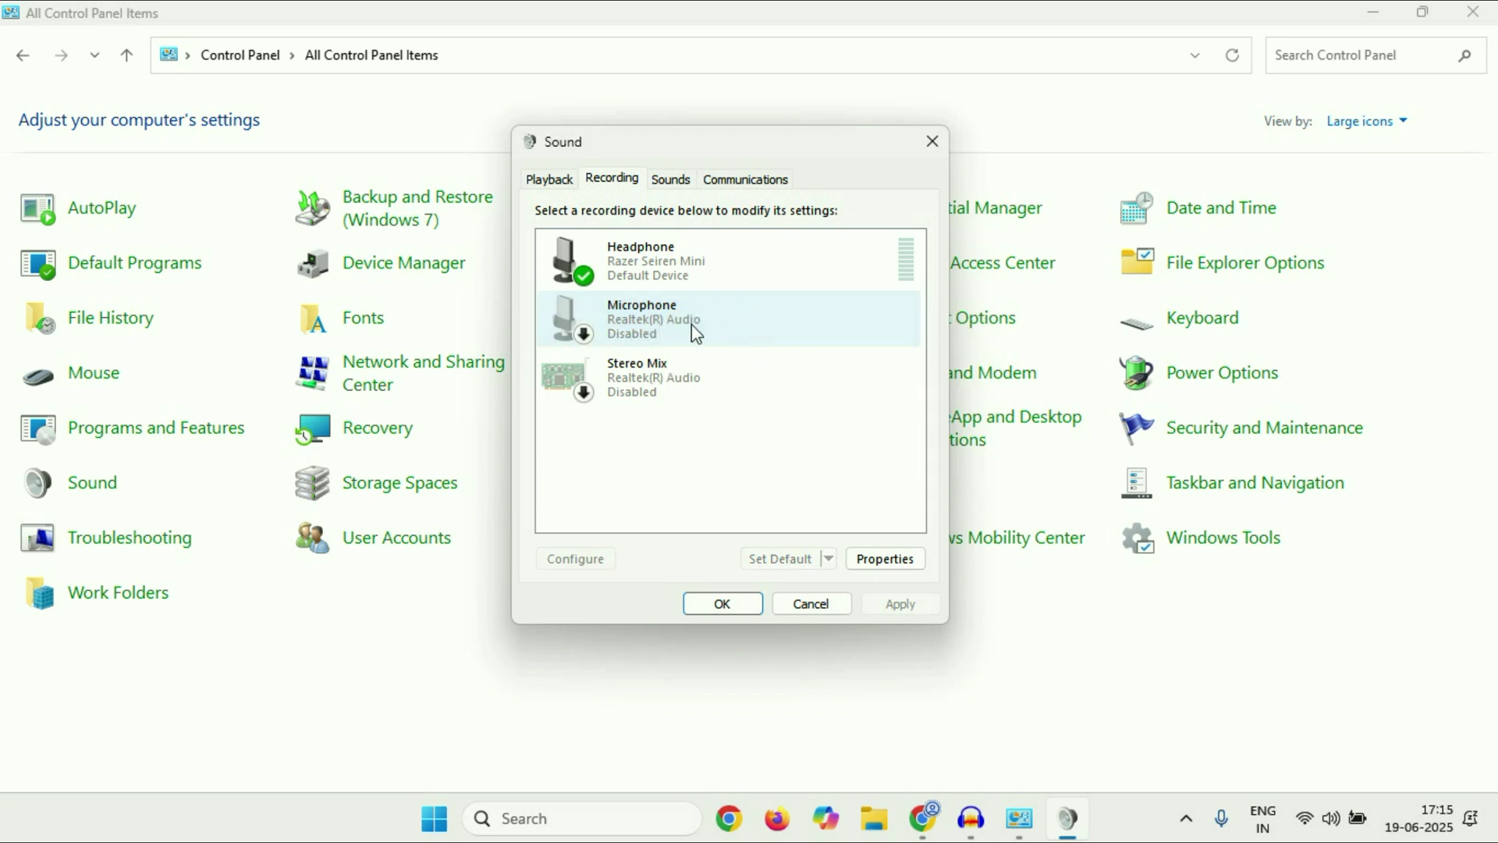
pyautogui.rightClick(656, 310)
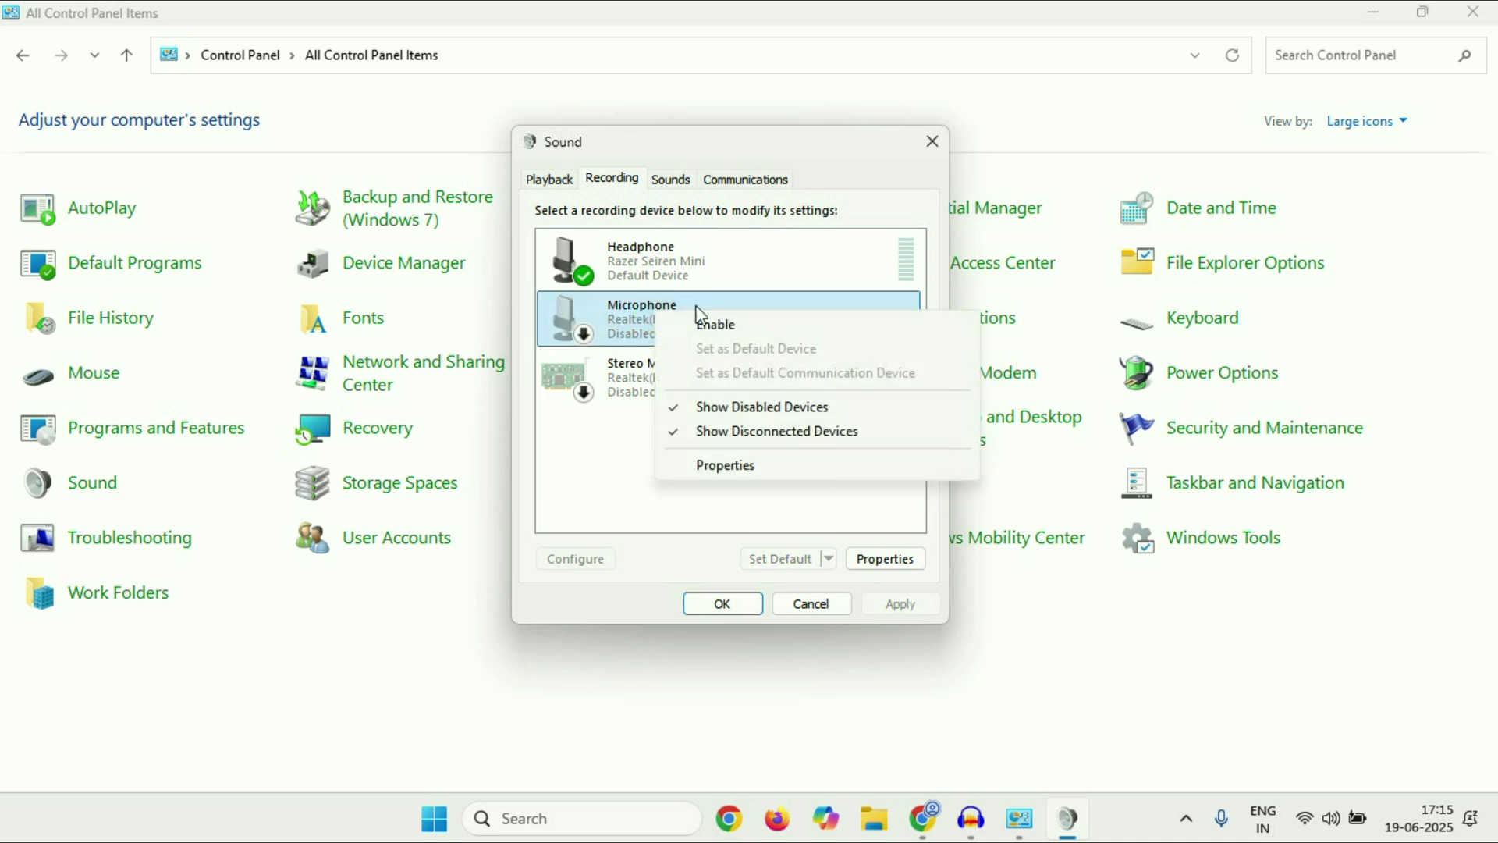
pyautogui.click(721, 327)
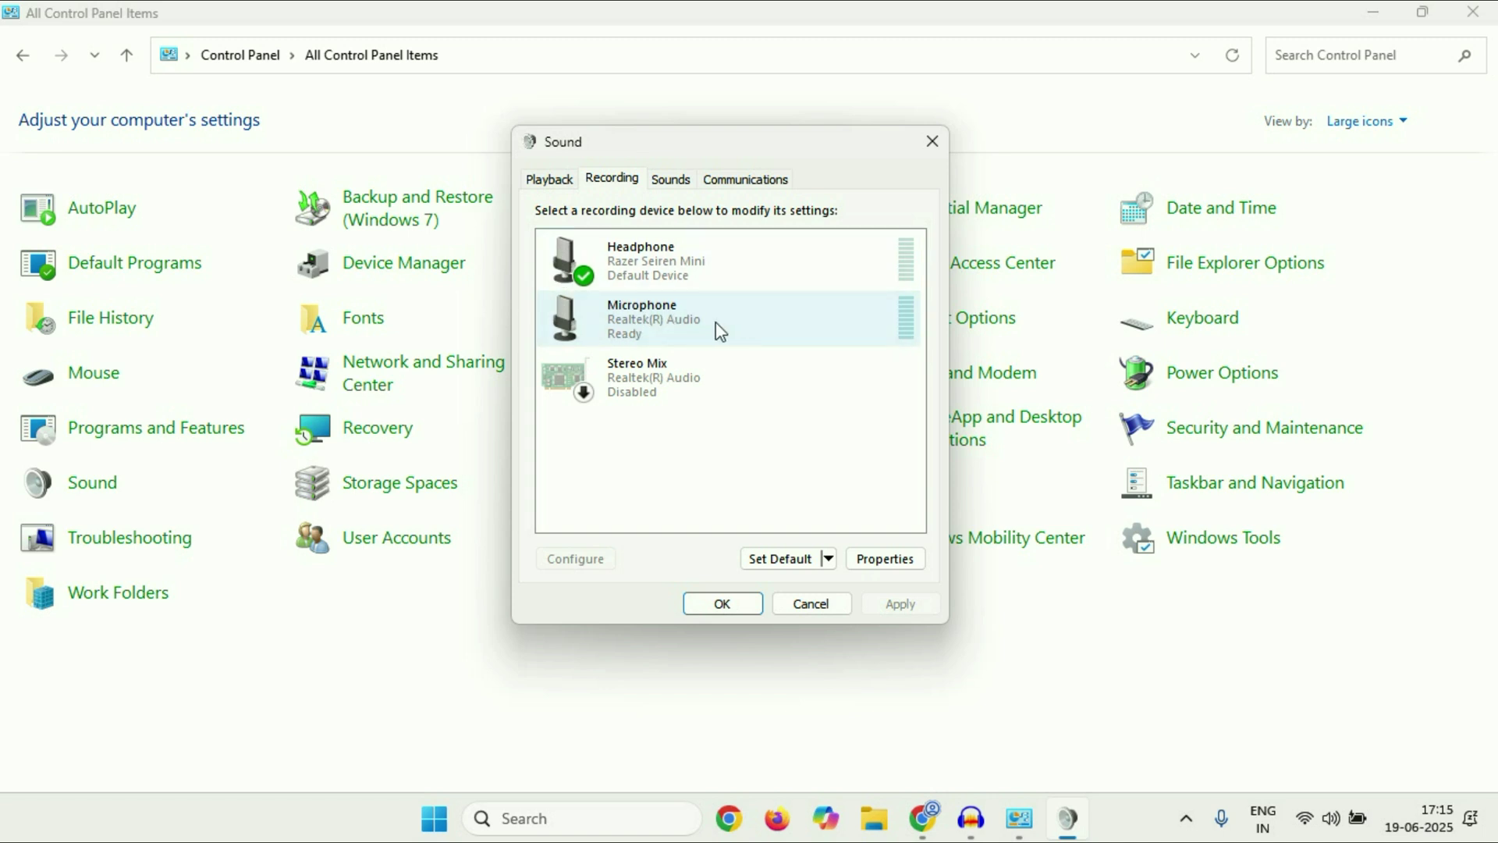
# Check the Microphone's options without changing anything, then close the Sound dialog.
pyautogui.click(654, 318)
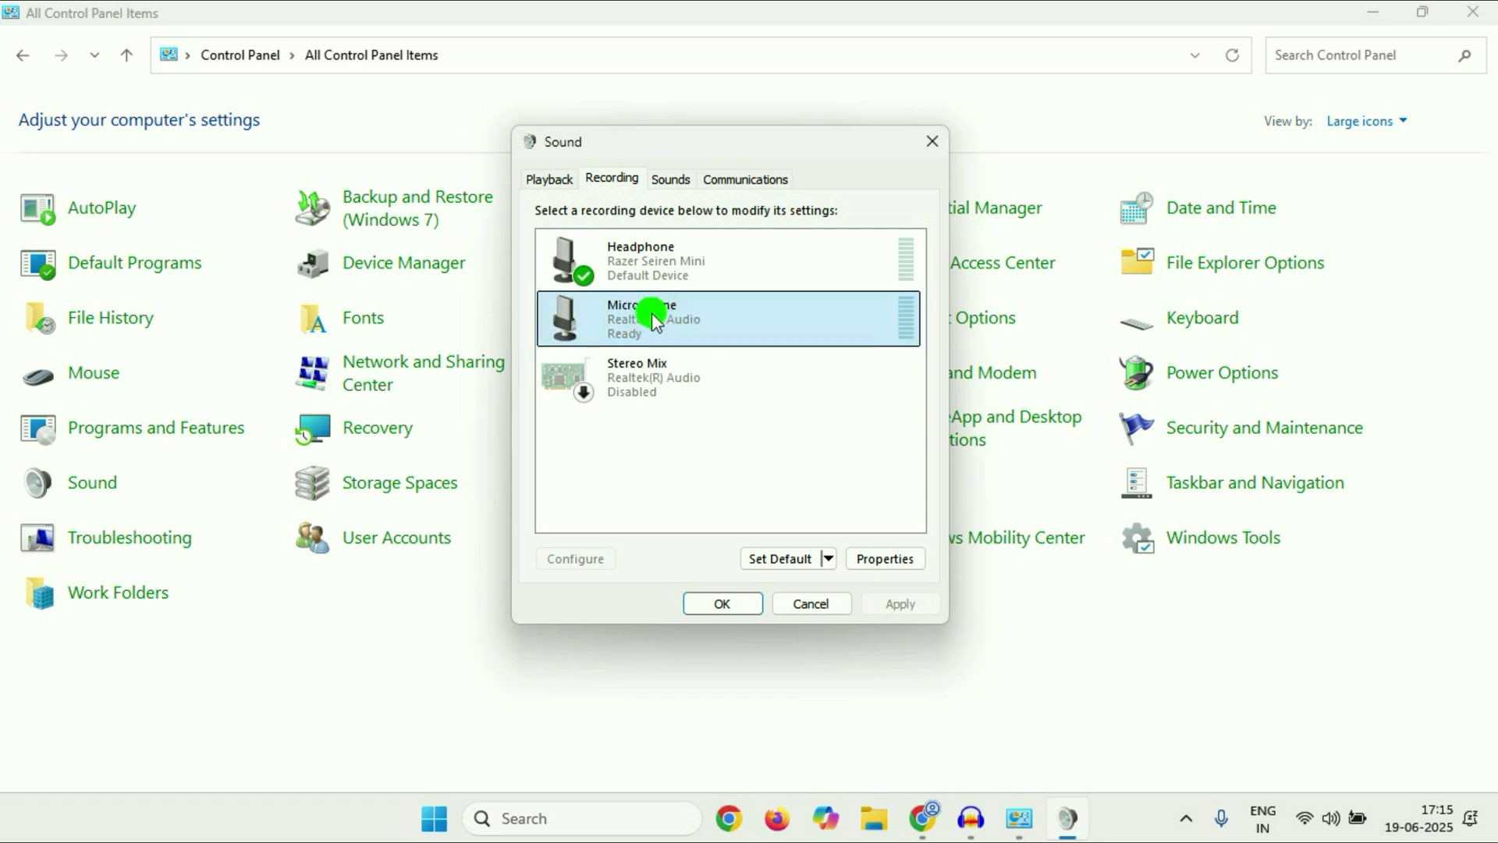
pyautogui.rightClick(654, 313)
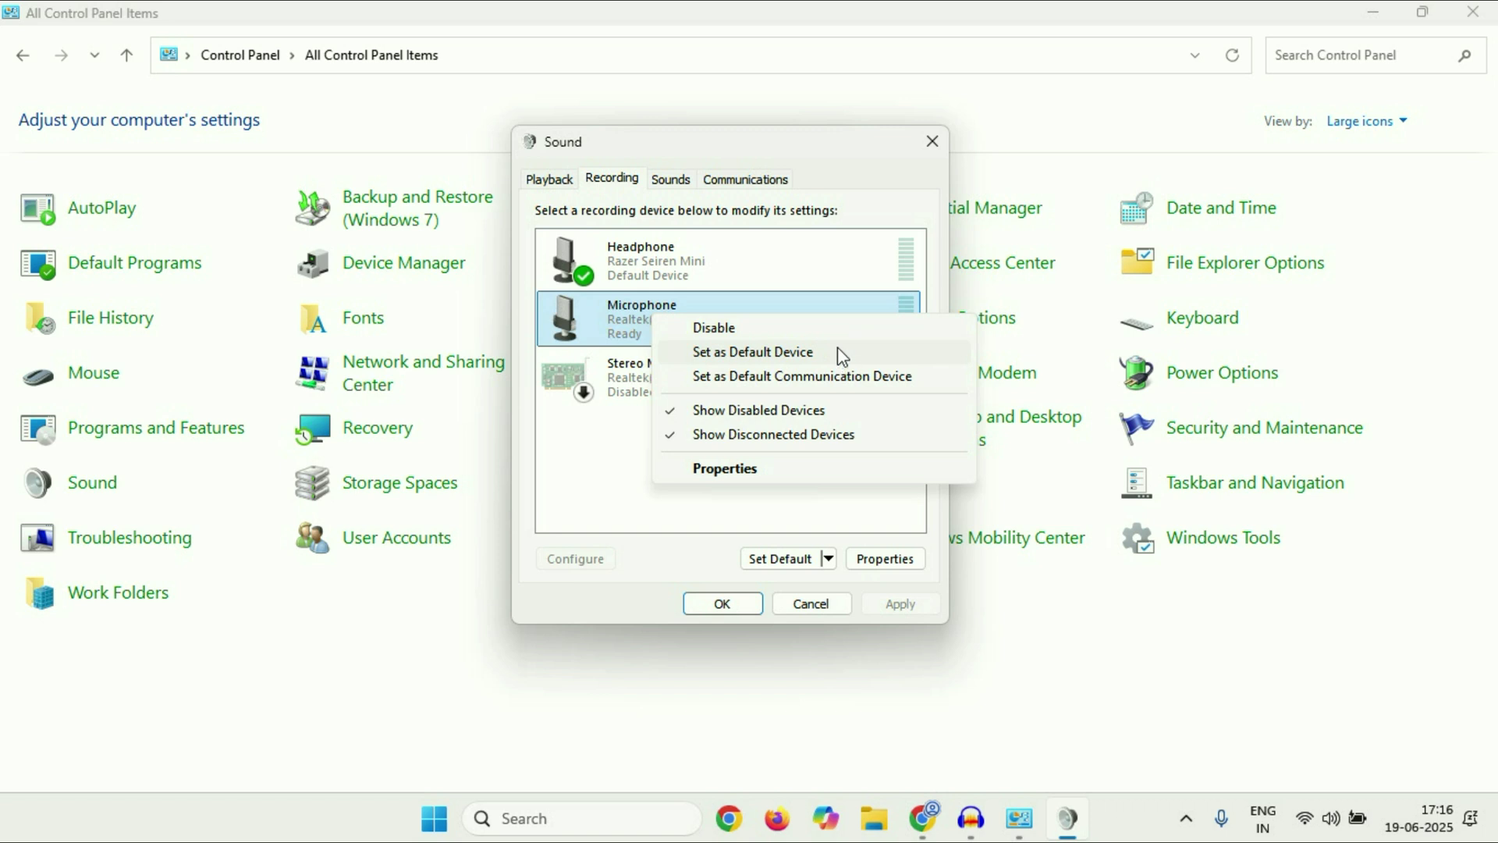
pyautogui.click(602, 472)
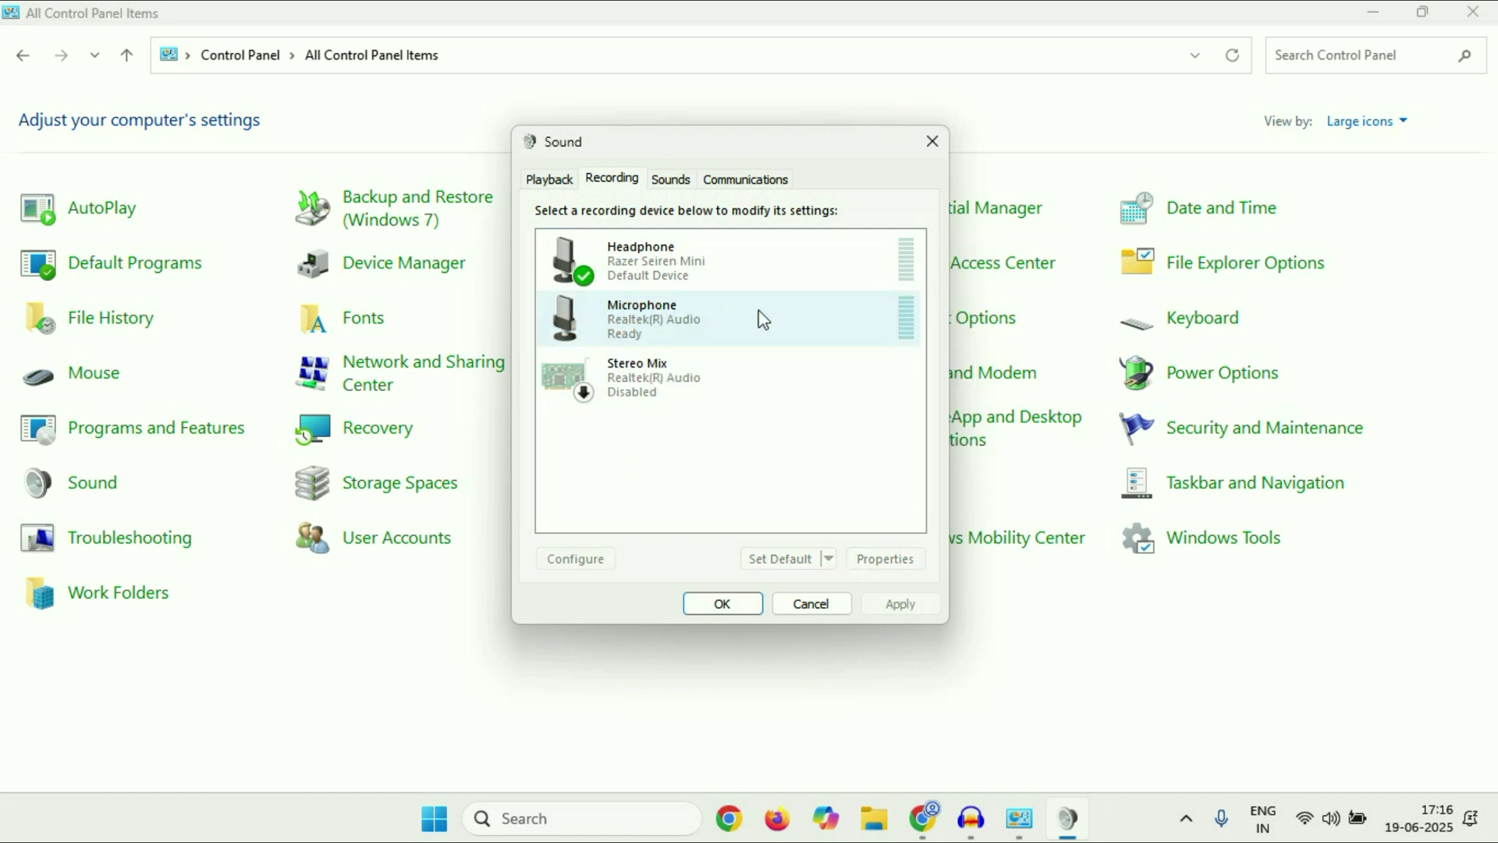
pyautogui.click(926, 146)
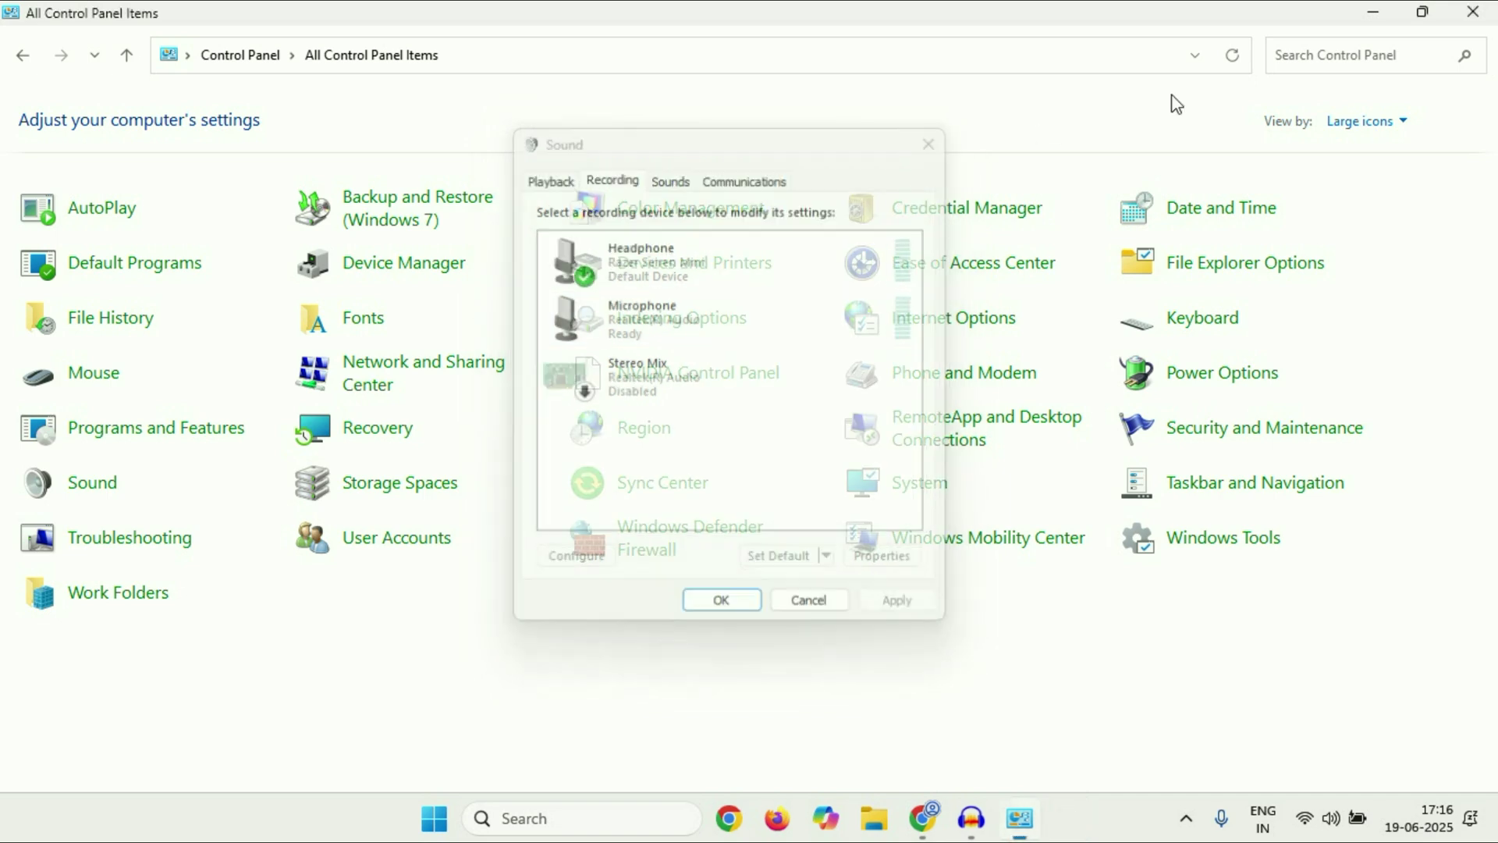
# Close Control Panel and launch Device Manager from the Start button's quick links menu.
pyautogui.click(1485, 14)
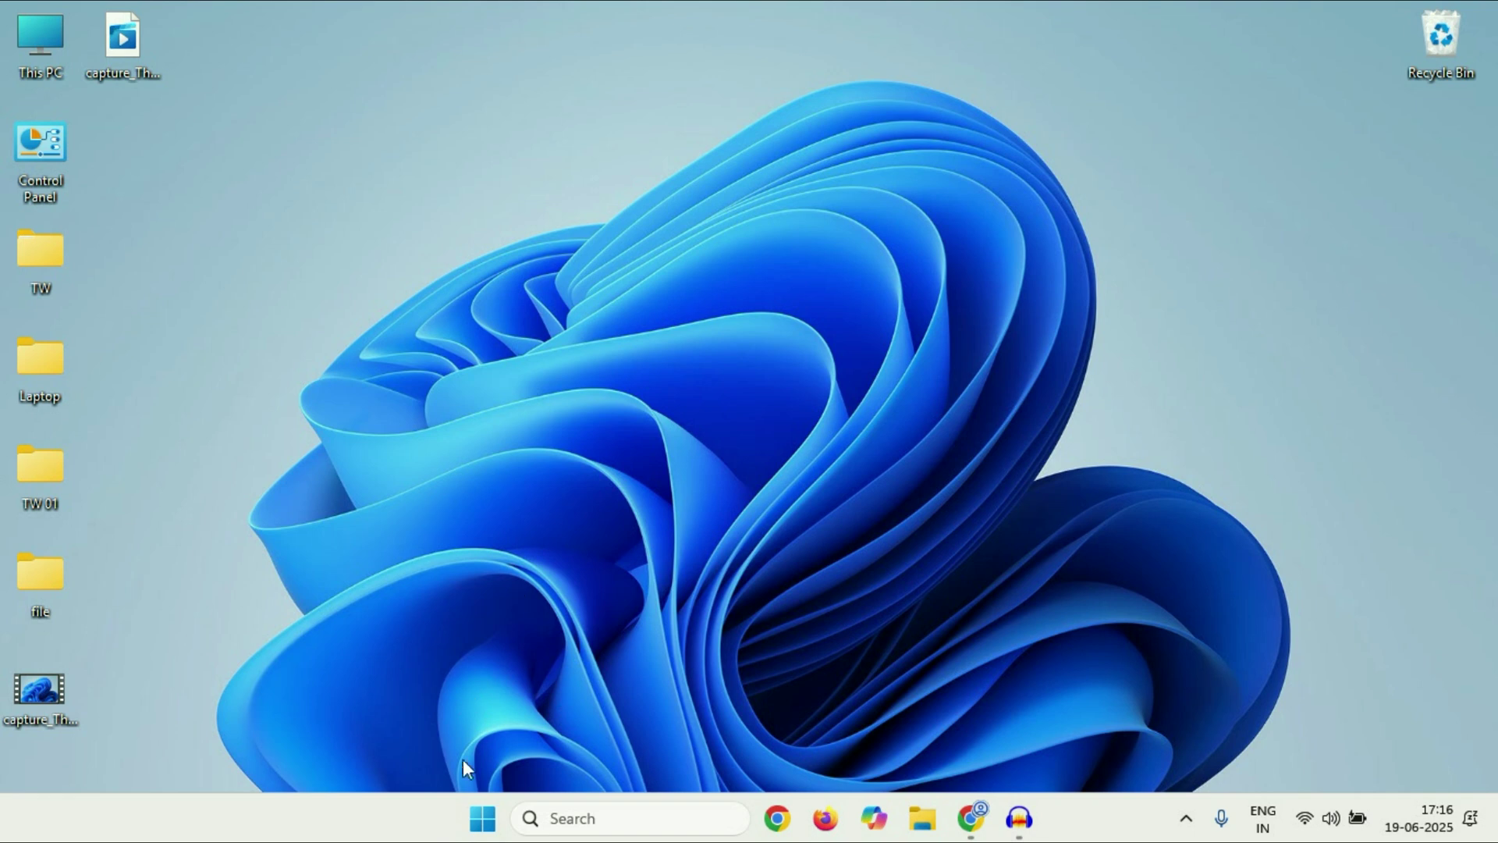
pyautogui.rightClick(478, 823)
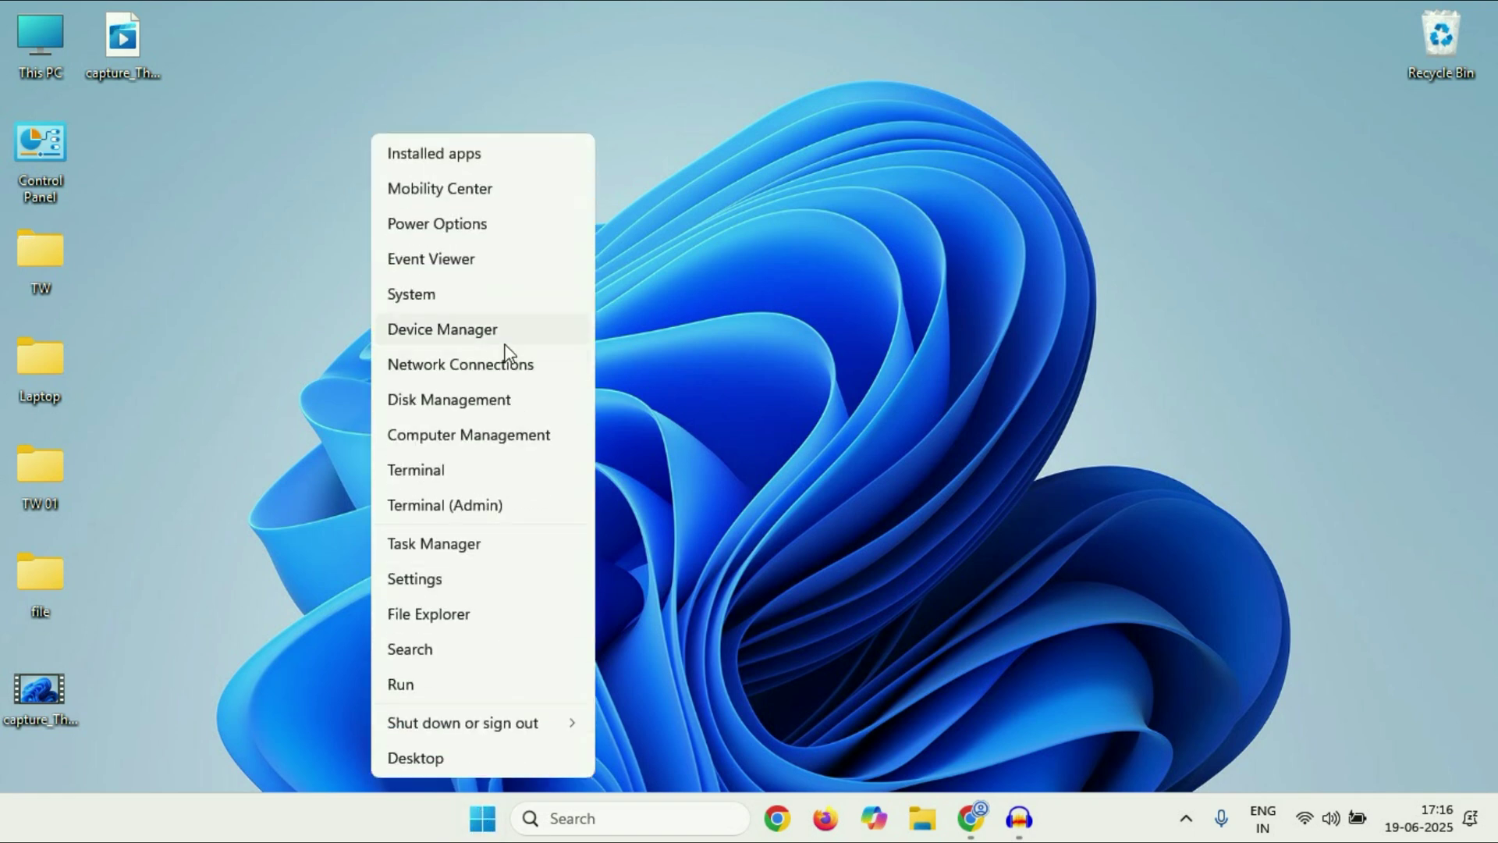
pyautogui.click(505, 344)
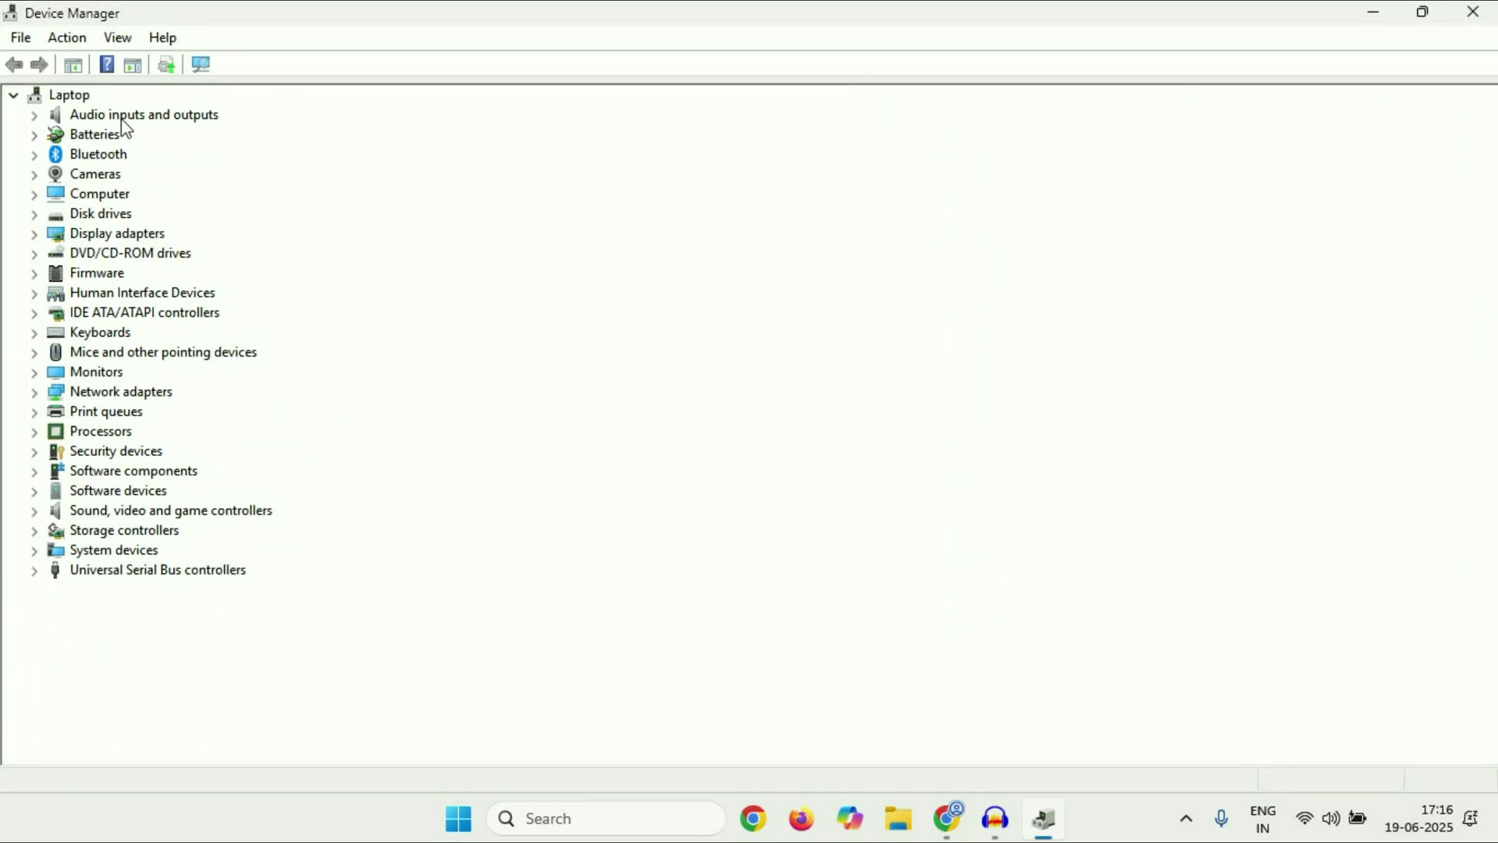
# Expand Audio inputs and outputs and auto-search drivers for Headphone (Realtek(R) Audio), confirming it's current.
pyautogui.click(124, 117)
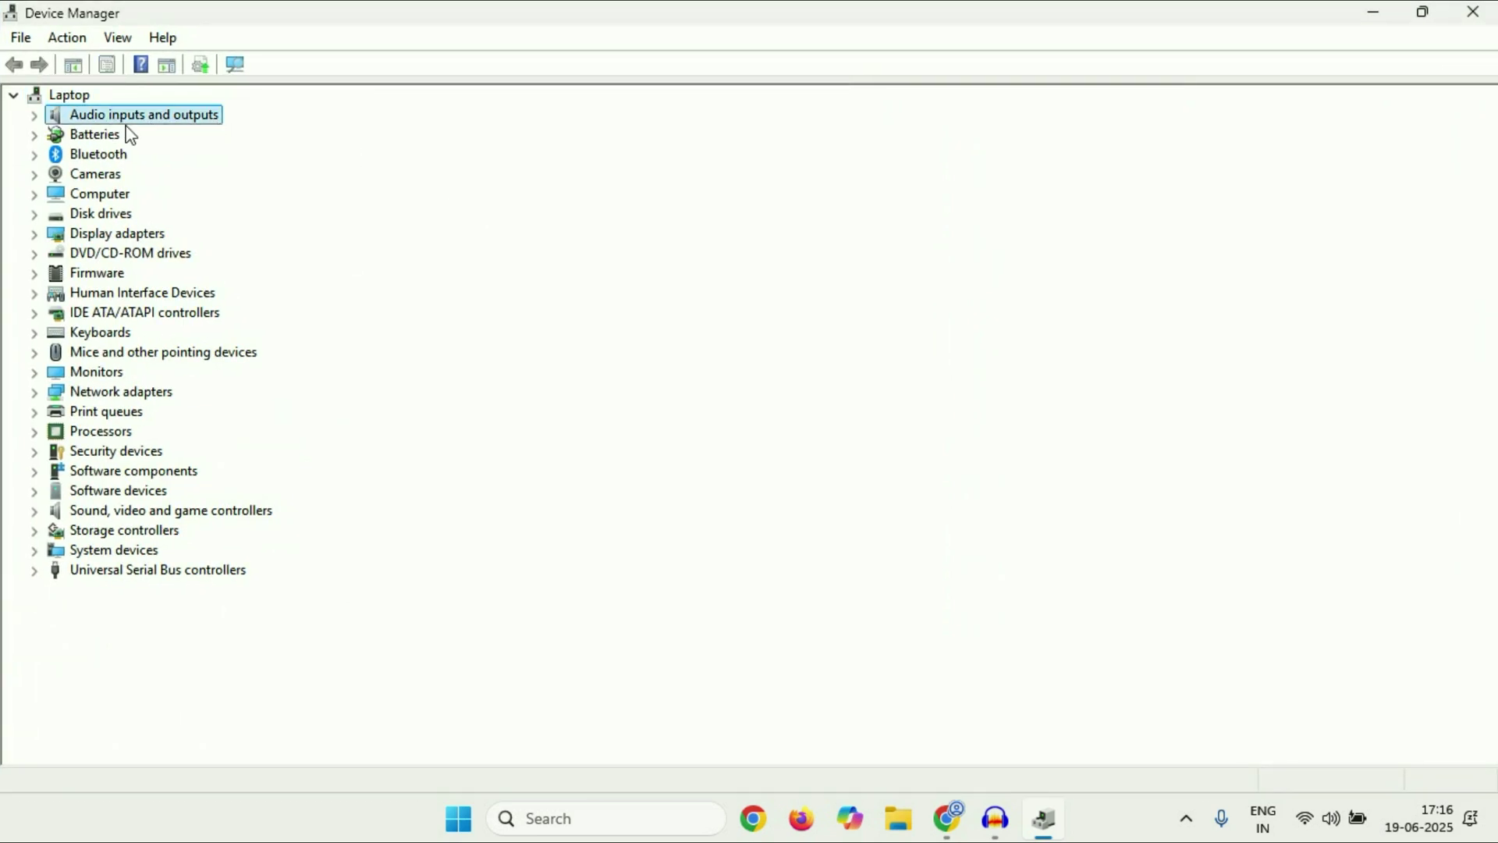
pyautogui.click(35, 117)
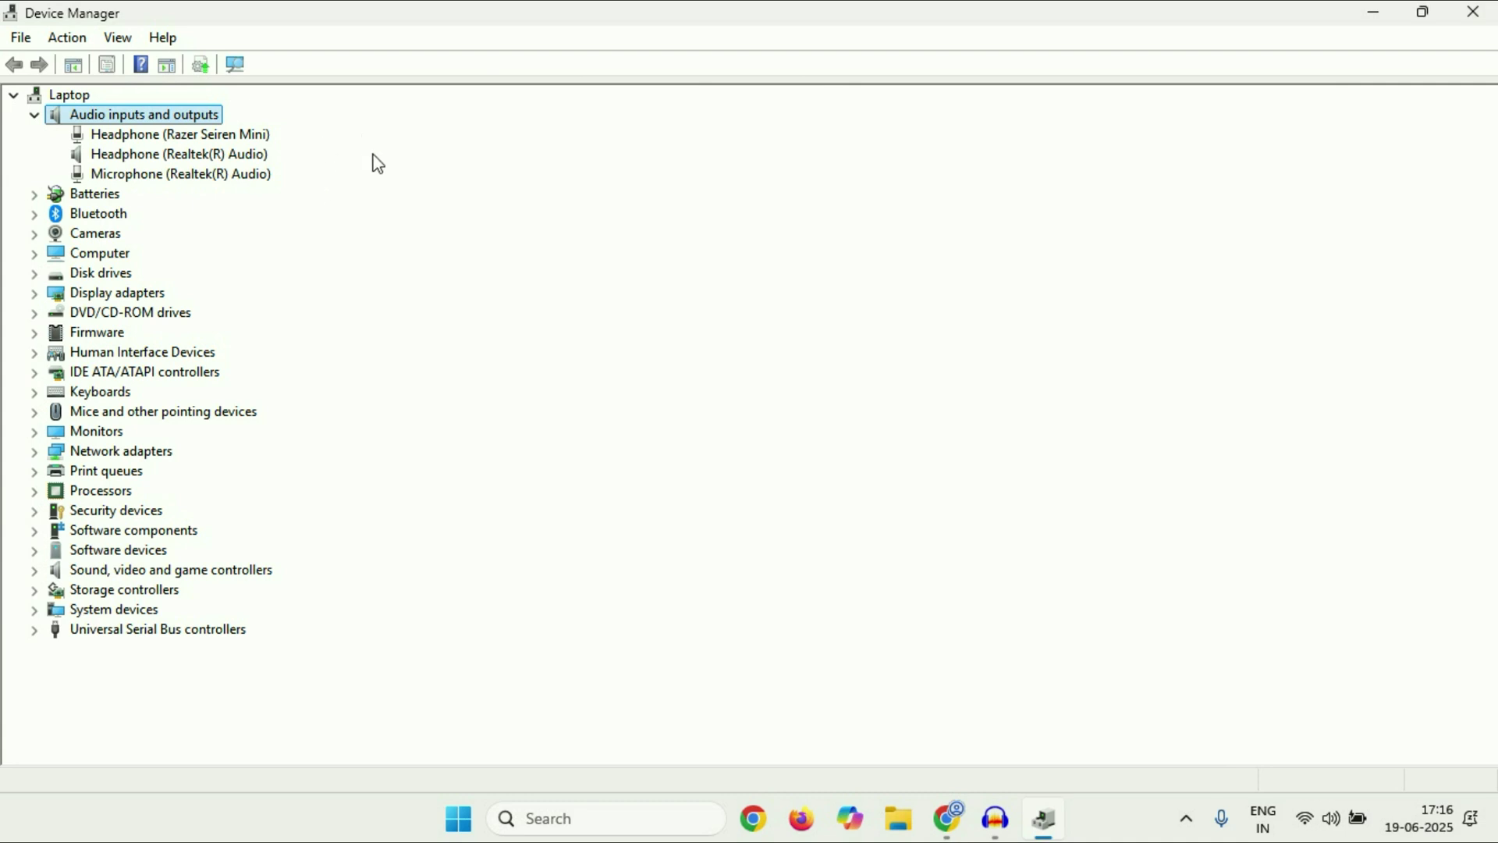
pyautogui.rightClick(152, 156)
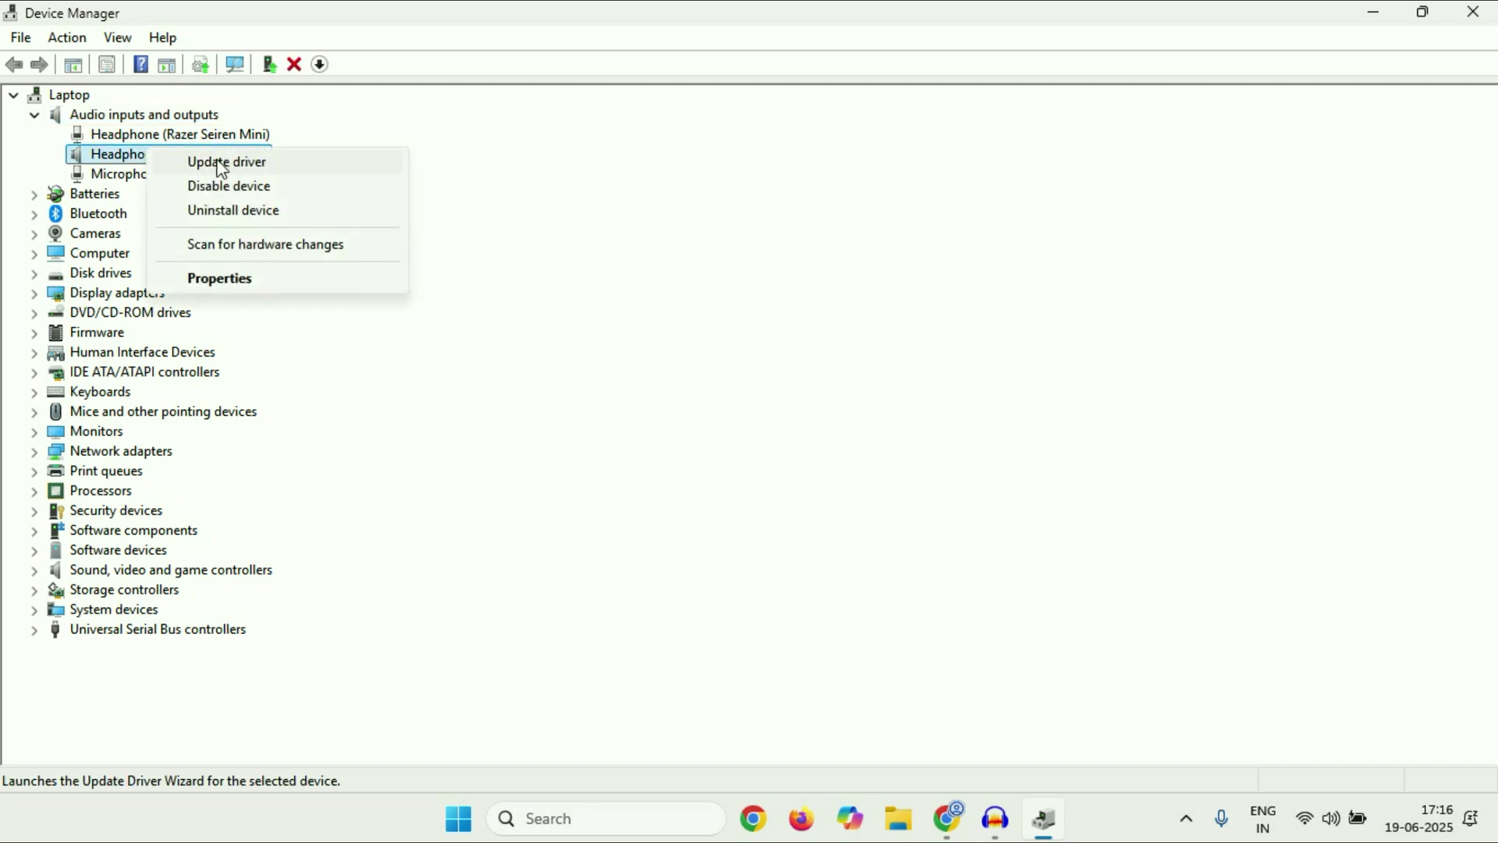
pyautogui.click(216, 160)
pyautogui.click(544, 368)
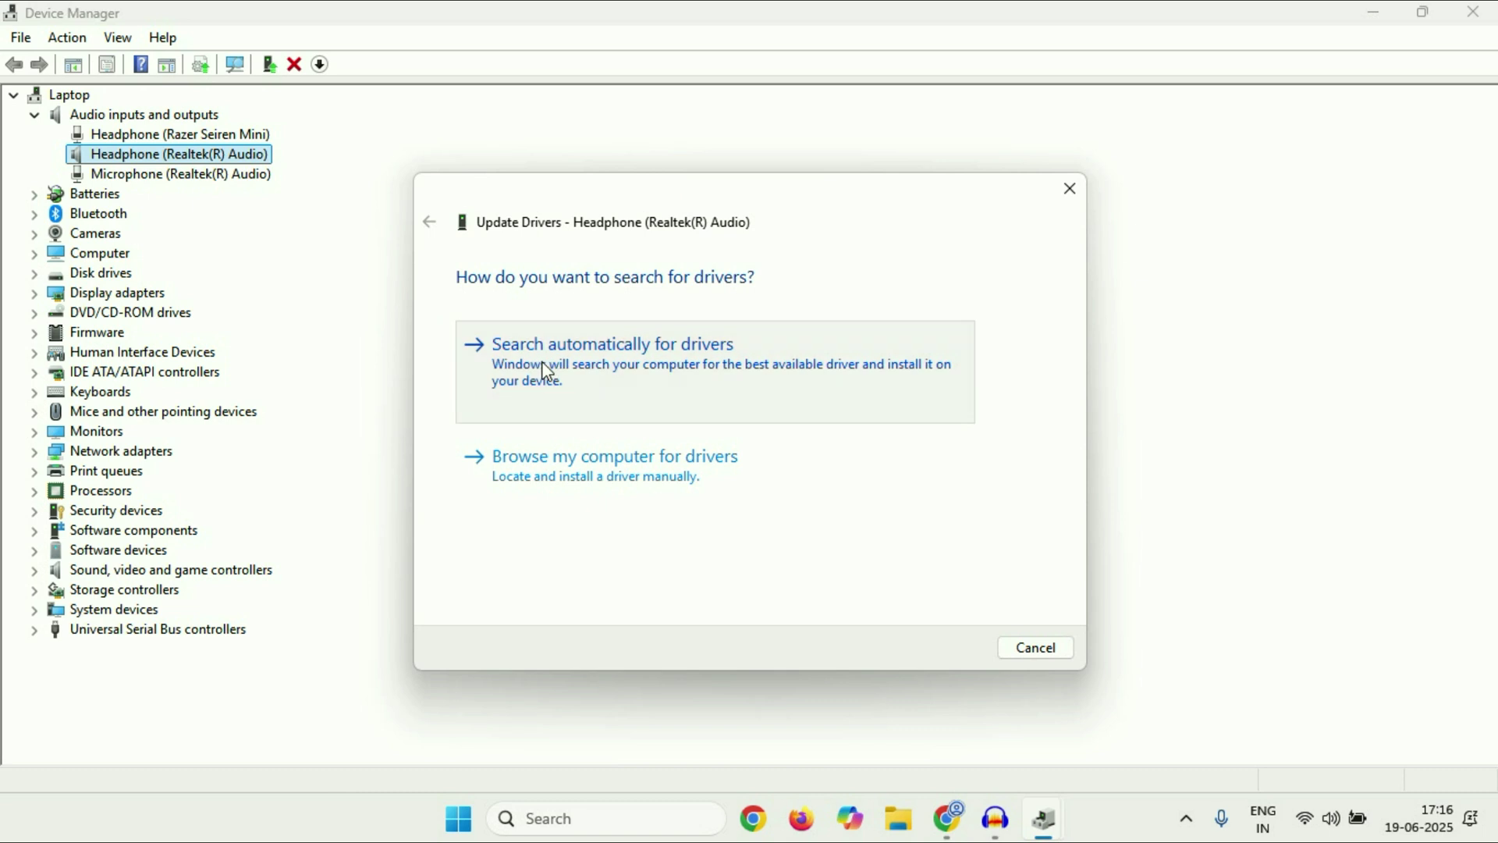
pyautogui.click(1016, 650)
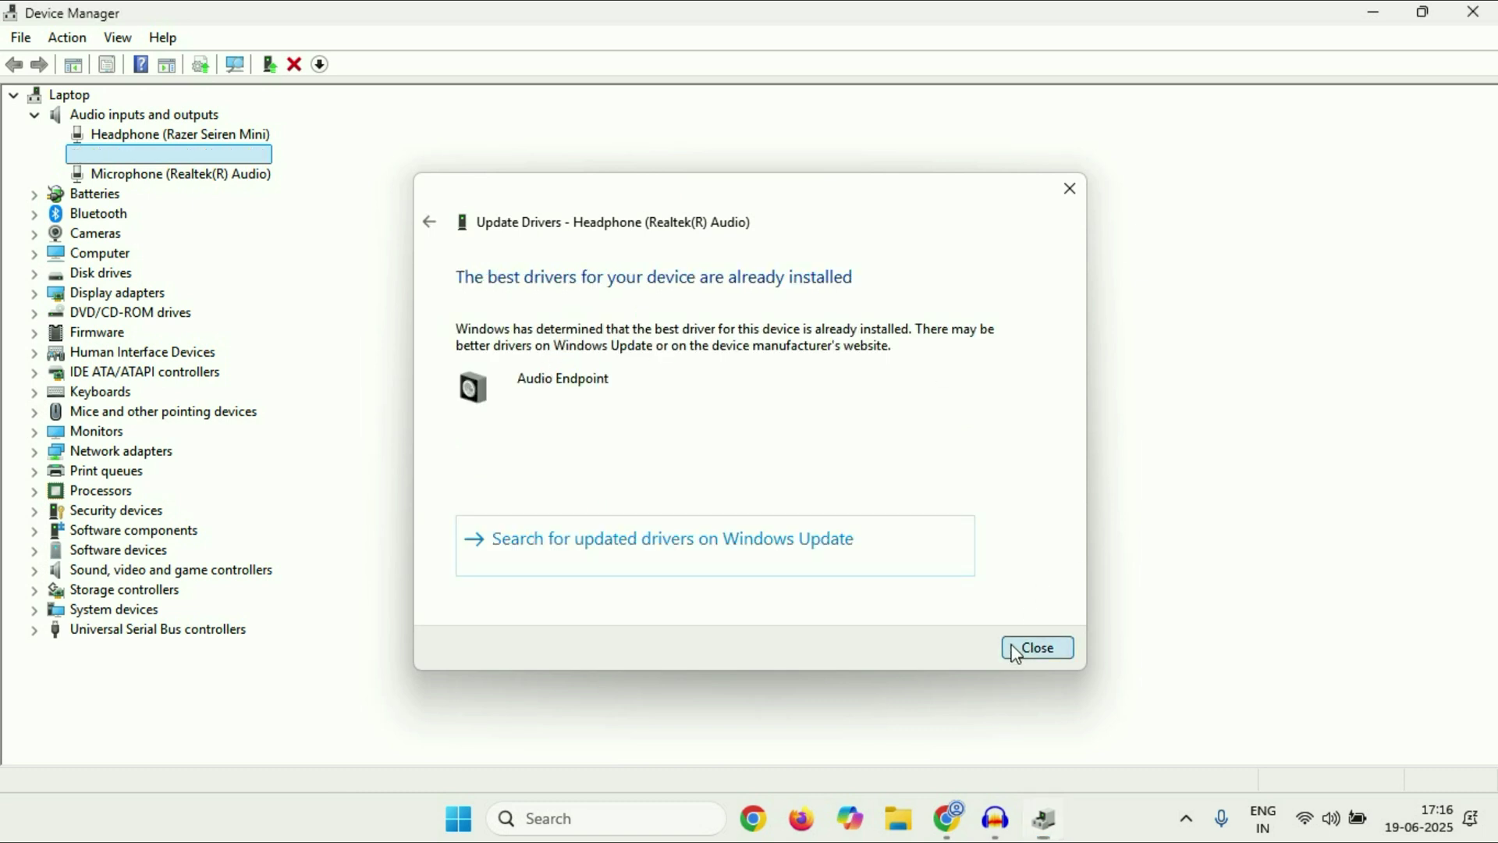